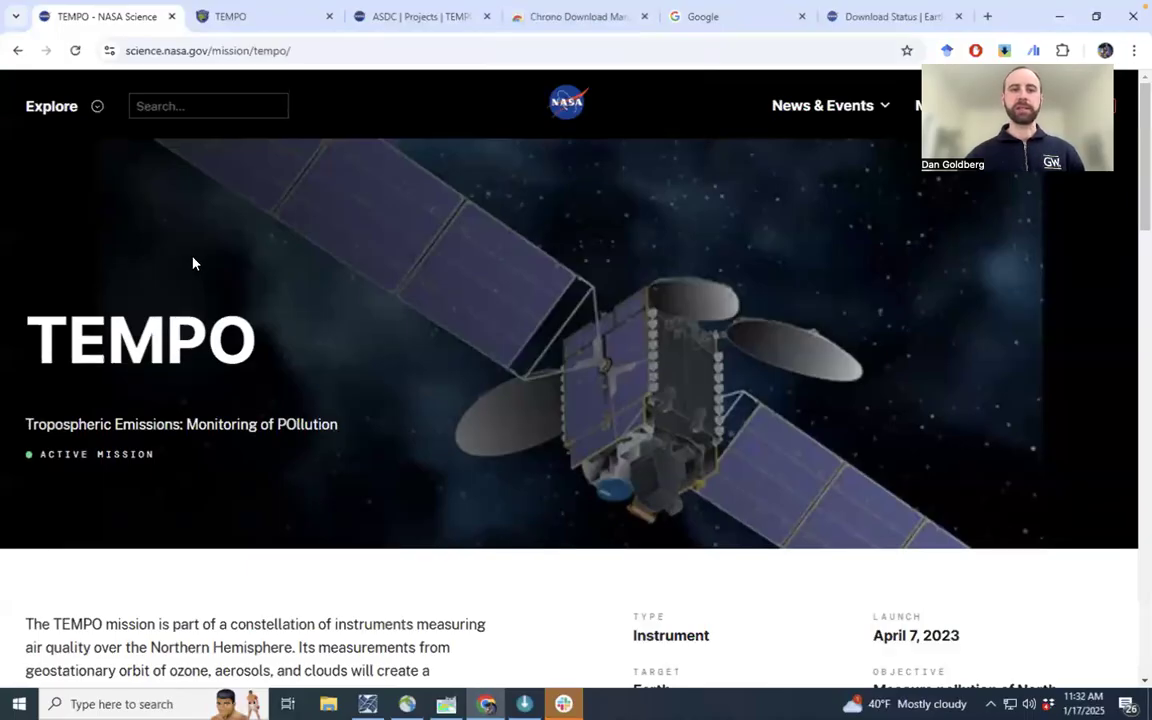
Switch from the NASA Science TEMPO page to the Smithsonian TEMPO site at tempo.si.edu
{"action": "left_click", "coordinate": [265, 23]}
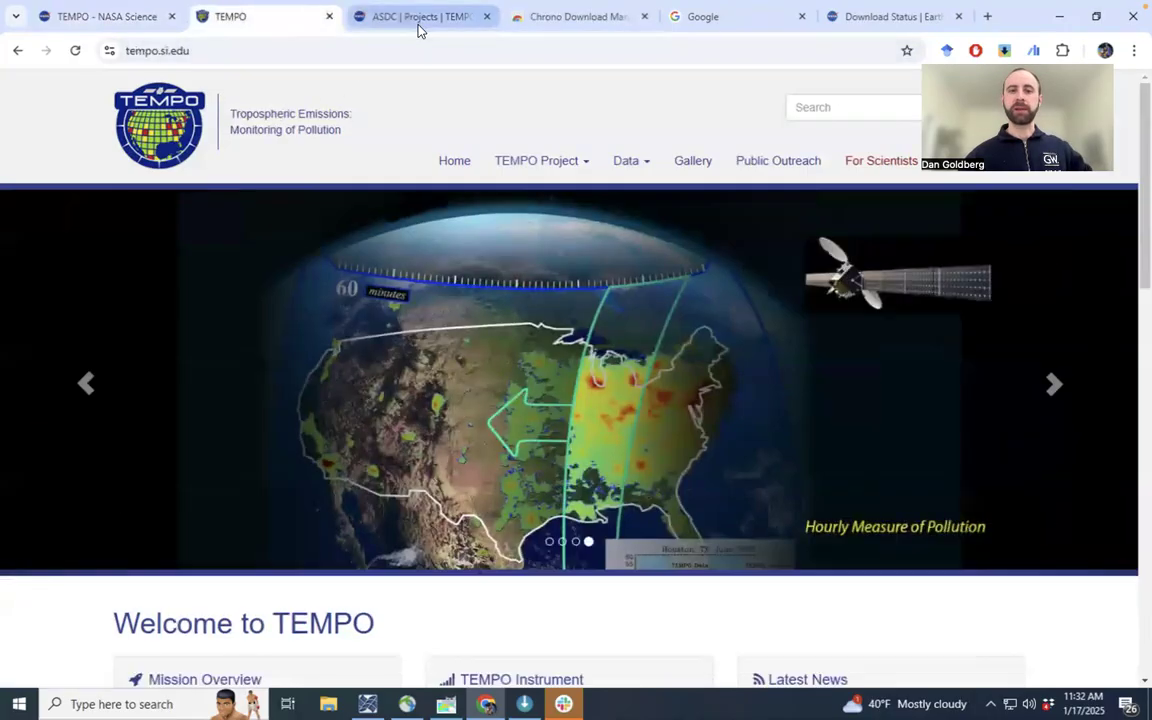
Bring up the ASDC TEMPO project page and scroll through its description, Data Services and Data User Guides
{"action": "left_click", "coordinate": [418, 28]}
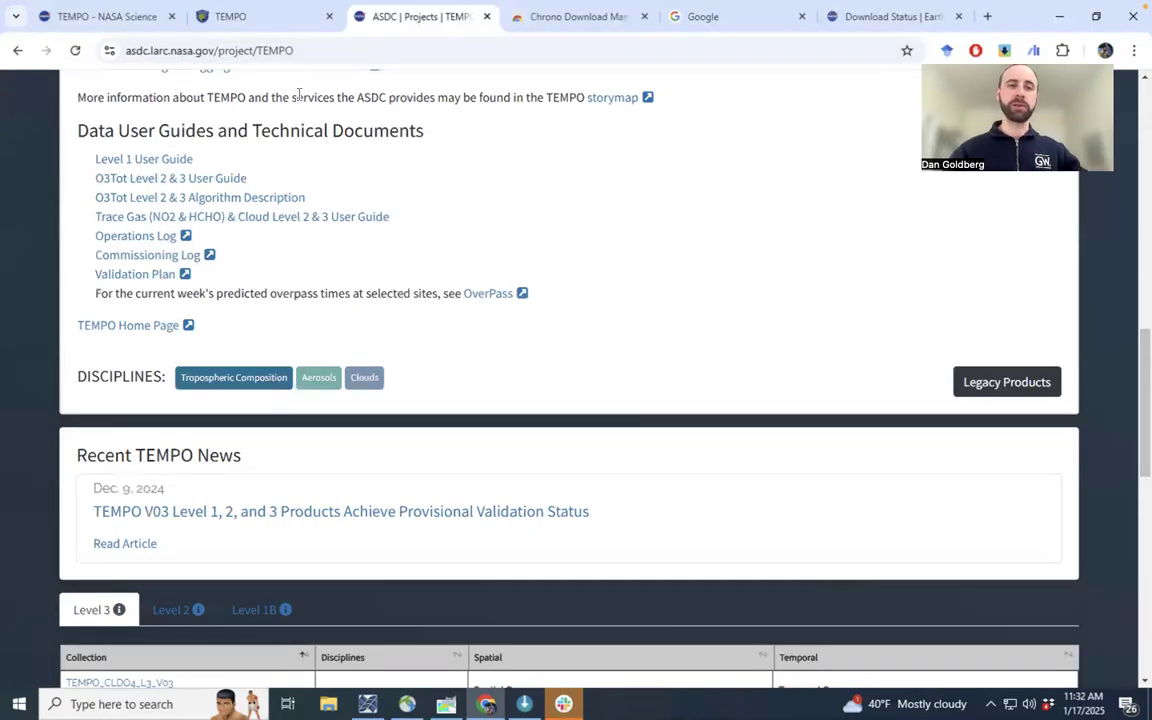
{"action": "scroll", "coordinate": [305, 212], "scroll_direction": "up", "scroll_amount": 10}
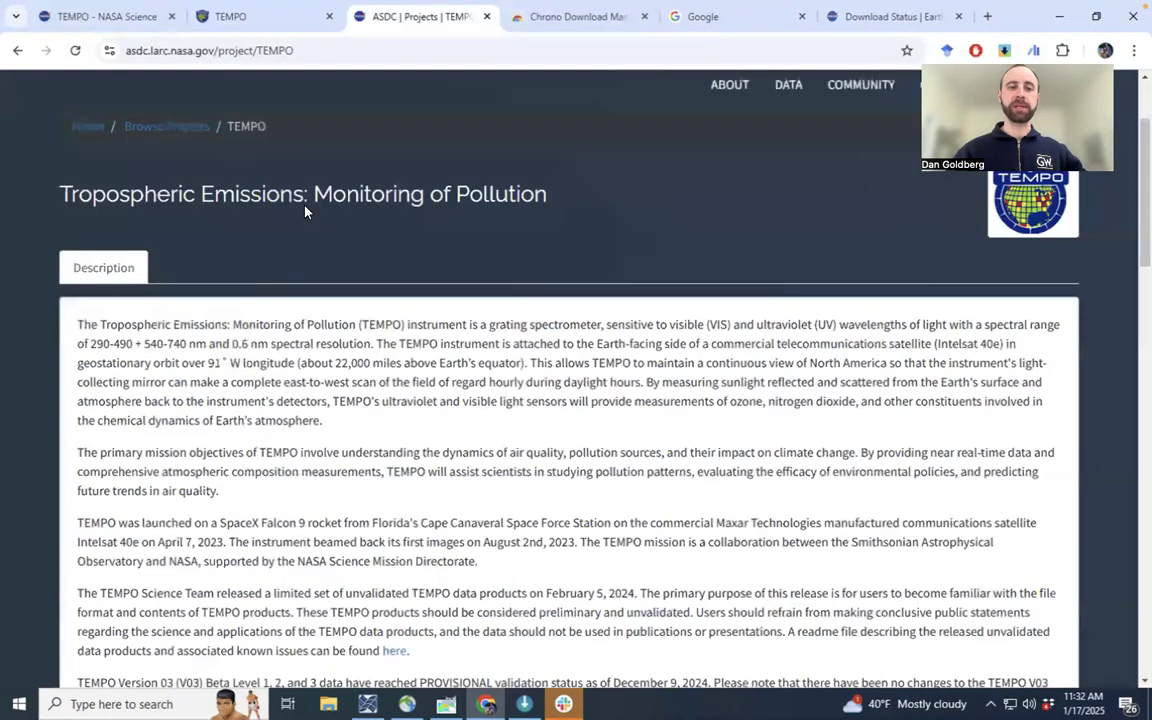
{"action": "scroll", "coordinate": [305, 212], "scroll_direction": "up", "scroll_amount": 2}
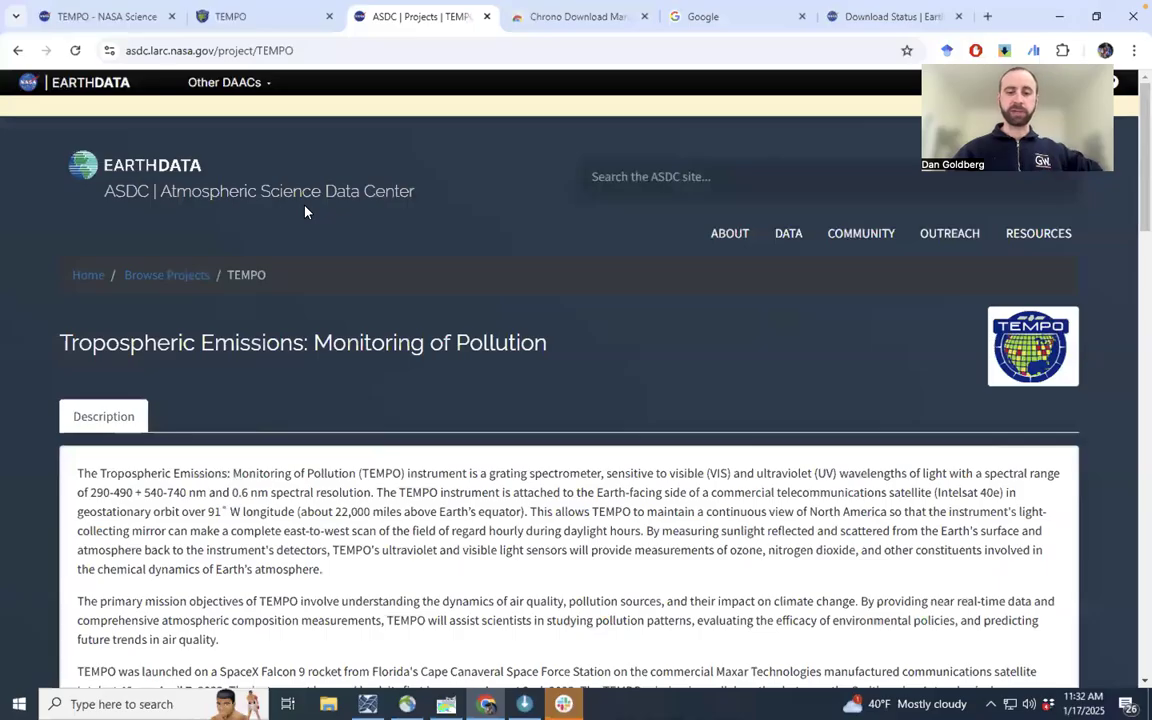
{"action": "scroll", "coordinate": [305, 212], "scroll_direction": "down", "scroll_amount": 3}
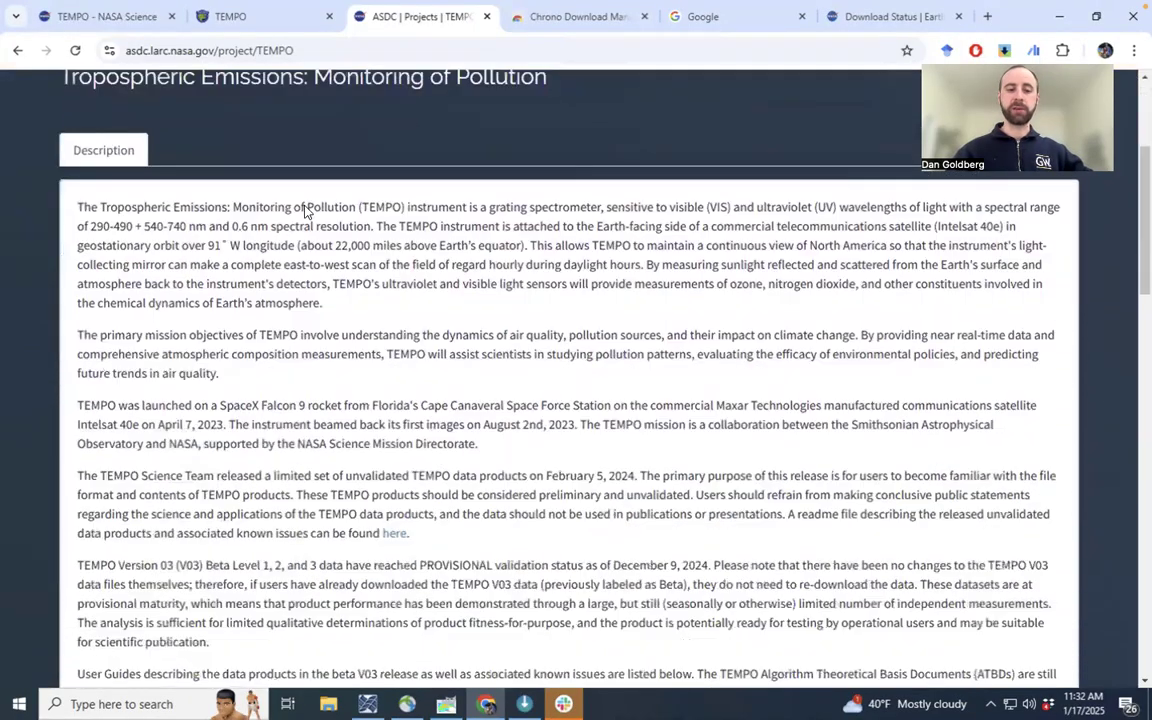
{"action": "scroll", "coordinate": [305, 212], "scroll_direction": "down", "scroll_amount": 2}
{"action": "scroll", "coordinate": [283, 290], "scroll_direction": "down", "scroll_amount": 4}
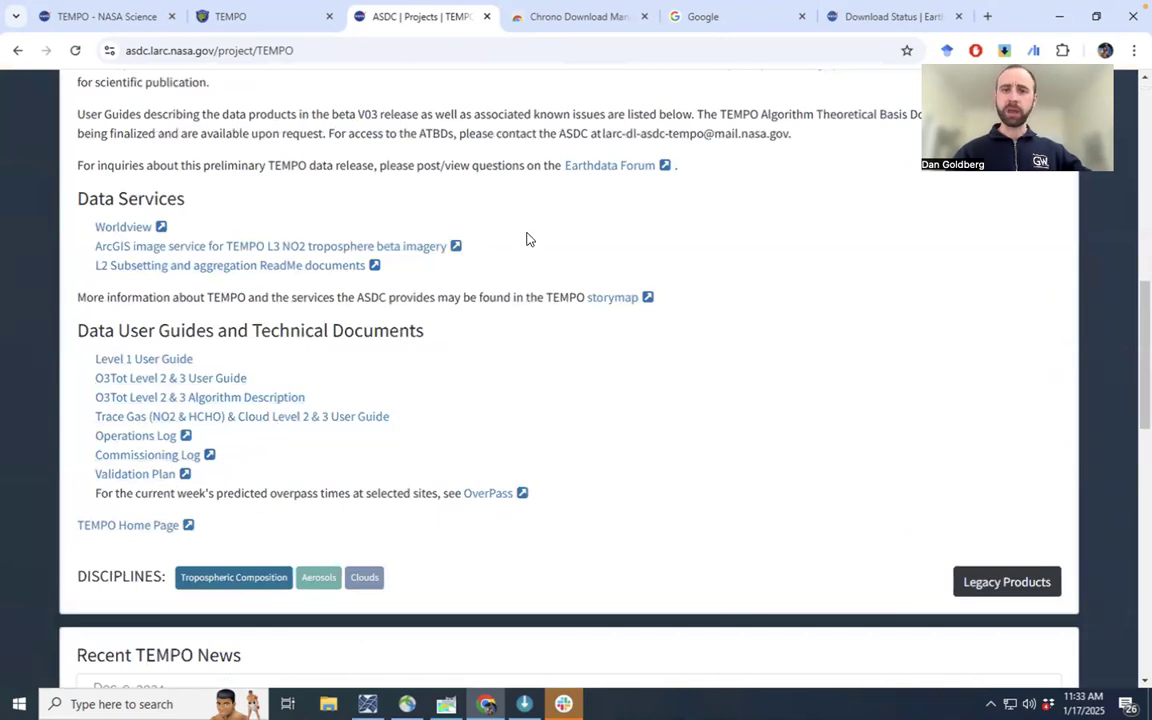
Show the Chrono Download Manager listing in the Chrome Web Store, already added to Chrome
{"action": "left_click", "coordinate": [559, 22]}
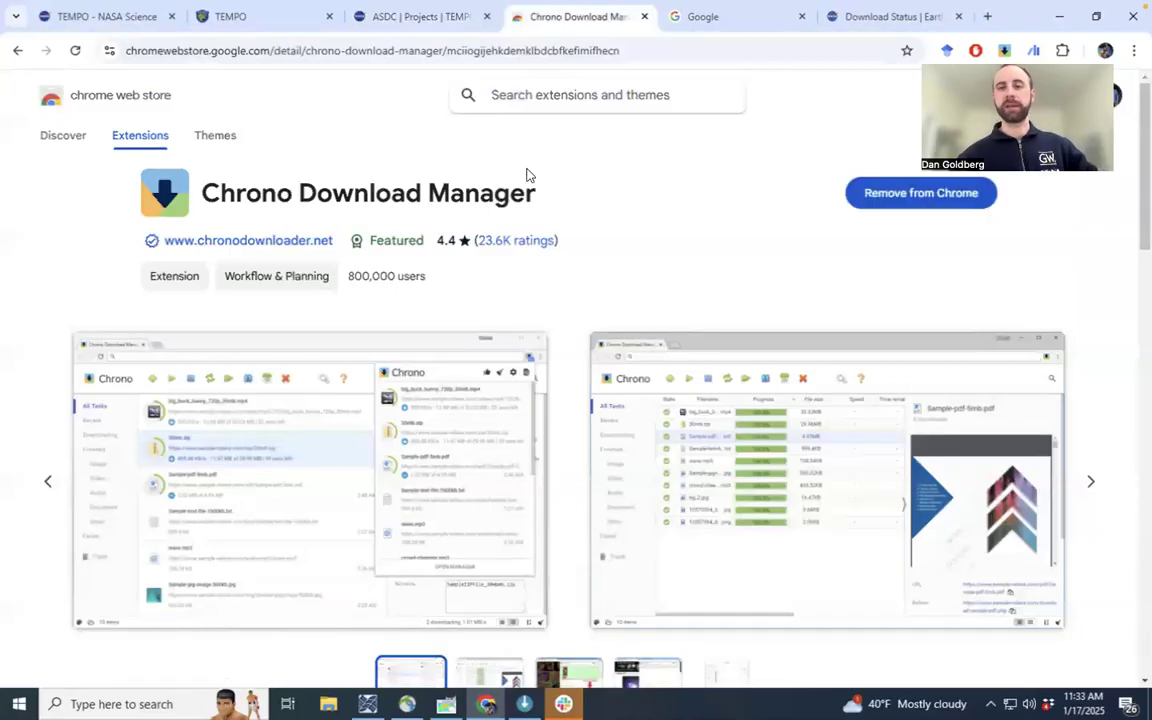
Go to search.earthdata.nasa.gov and enter 'TEMPO NO2 PROVISIONAL' in the collection search box
{"action": "left_click", "coordinate": [715, 31]}
{"action": "left_click", "coordinate": [651, 45]}
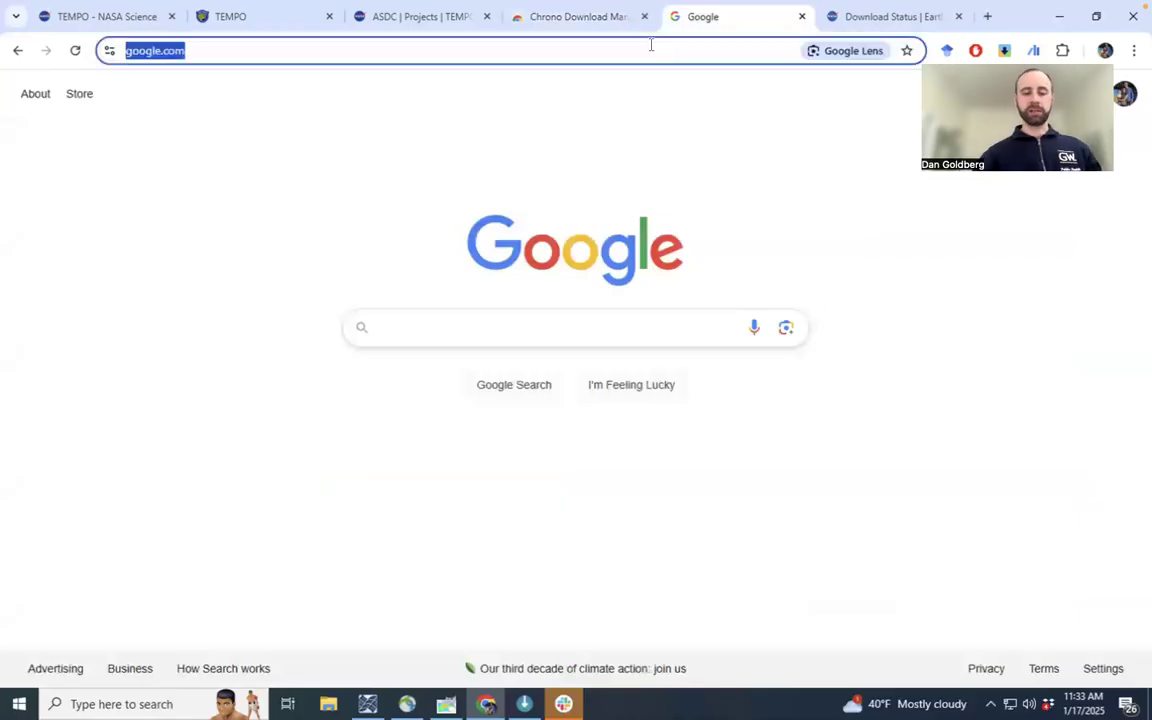
{"action": "type", "text": "sea"}
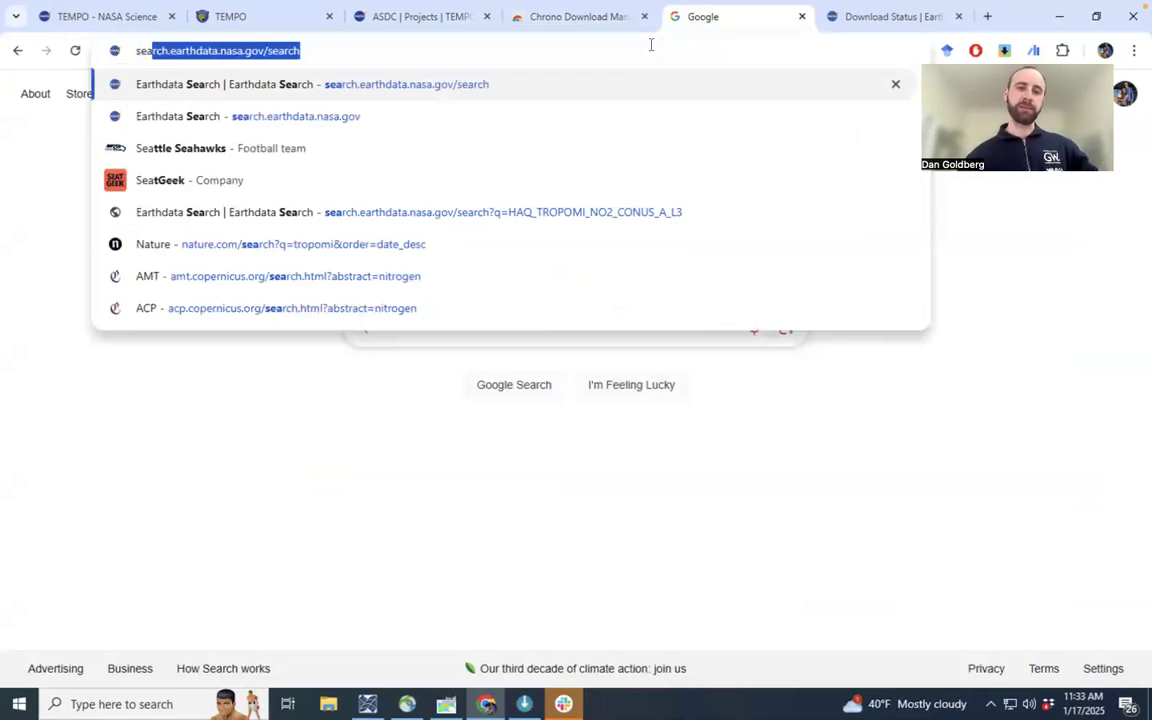
{"action": "key", "text": "Return"}
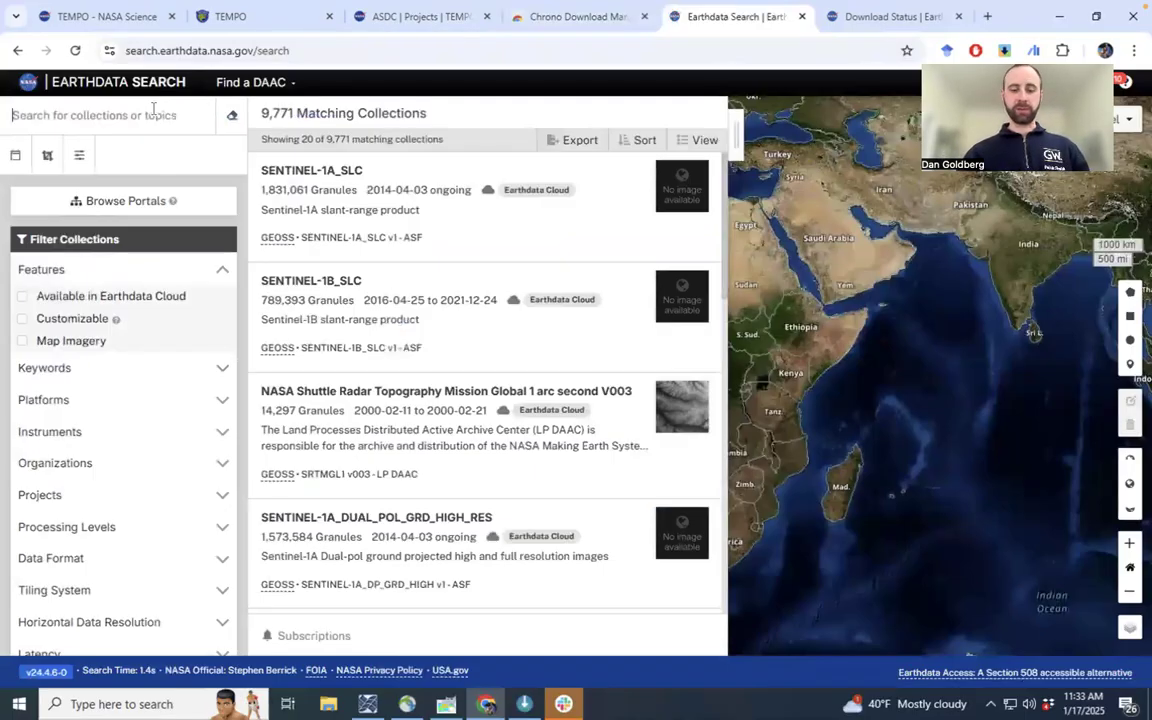
{"action": "left_click", "coordinate": [153, 112]}
{"action": "type", "text": "TE"}
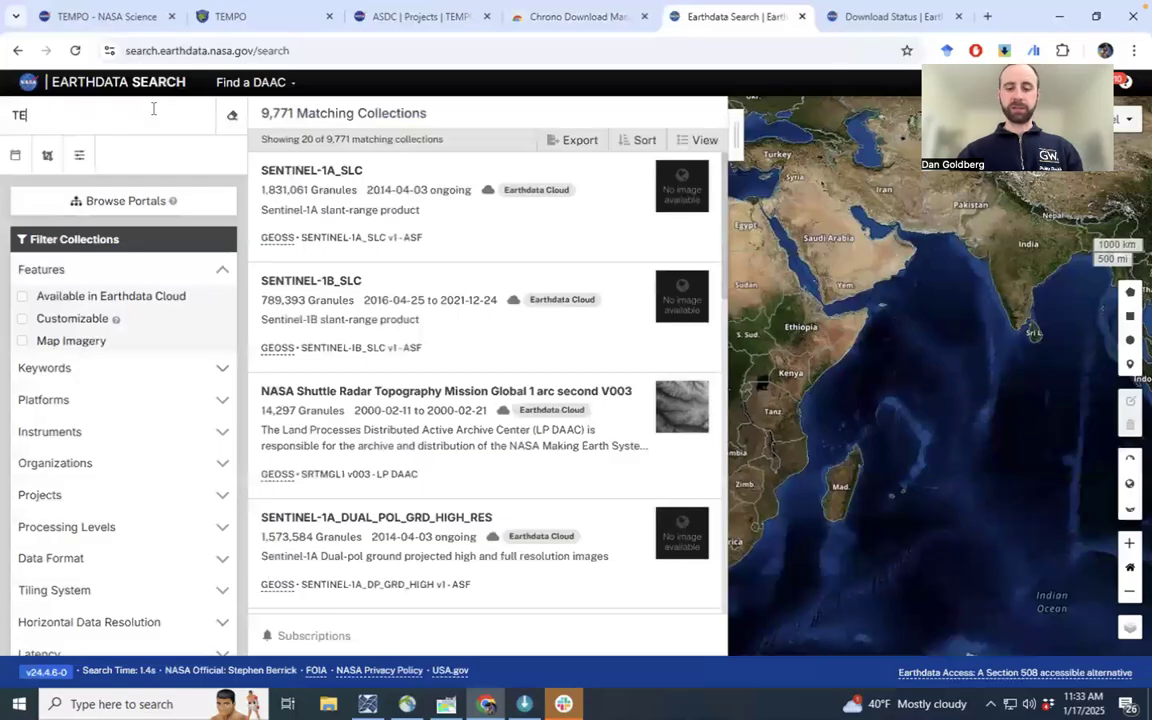
{"action": "type", "text": "MP"}
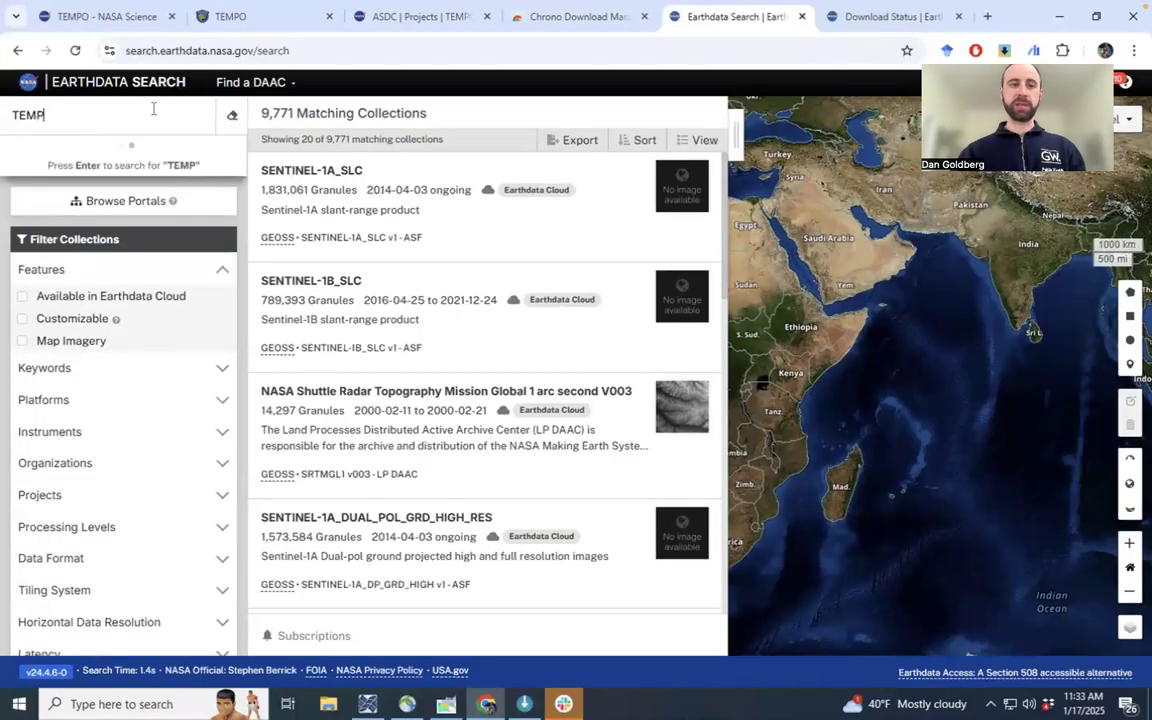
{"action": "type", "text": "O NO2"}
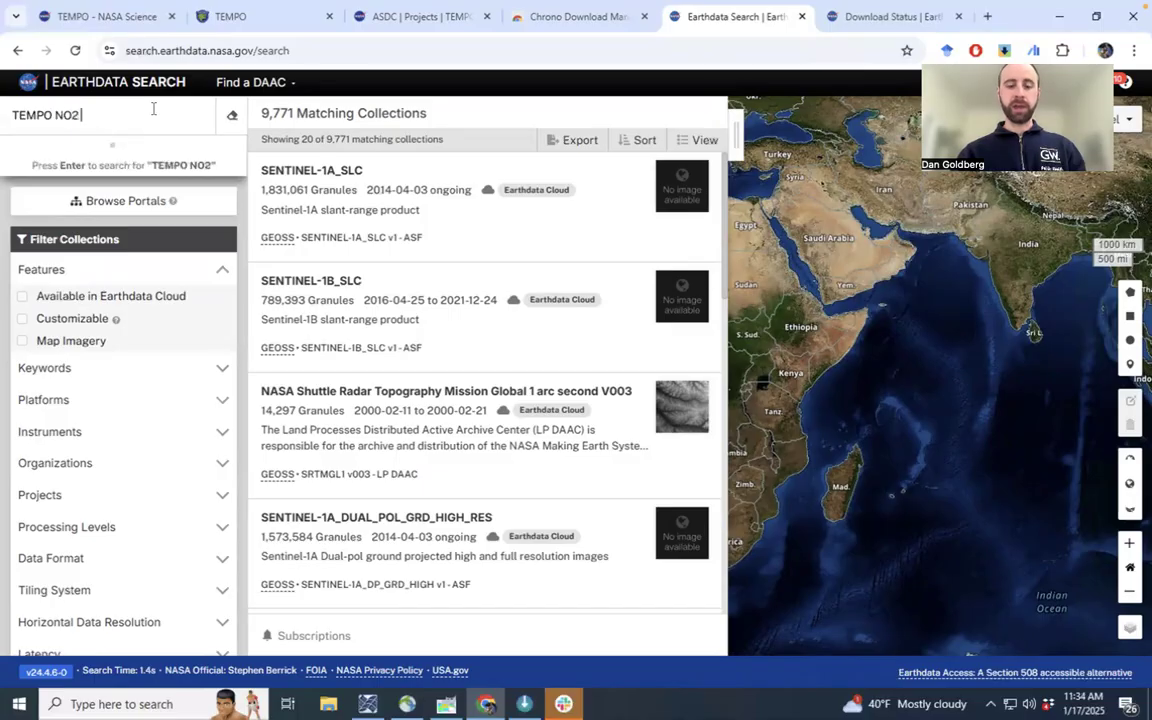
{"action": "type", "text": " PRO"}
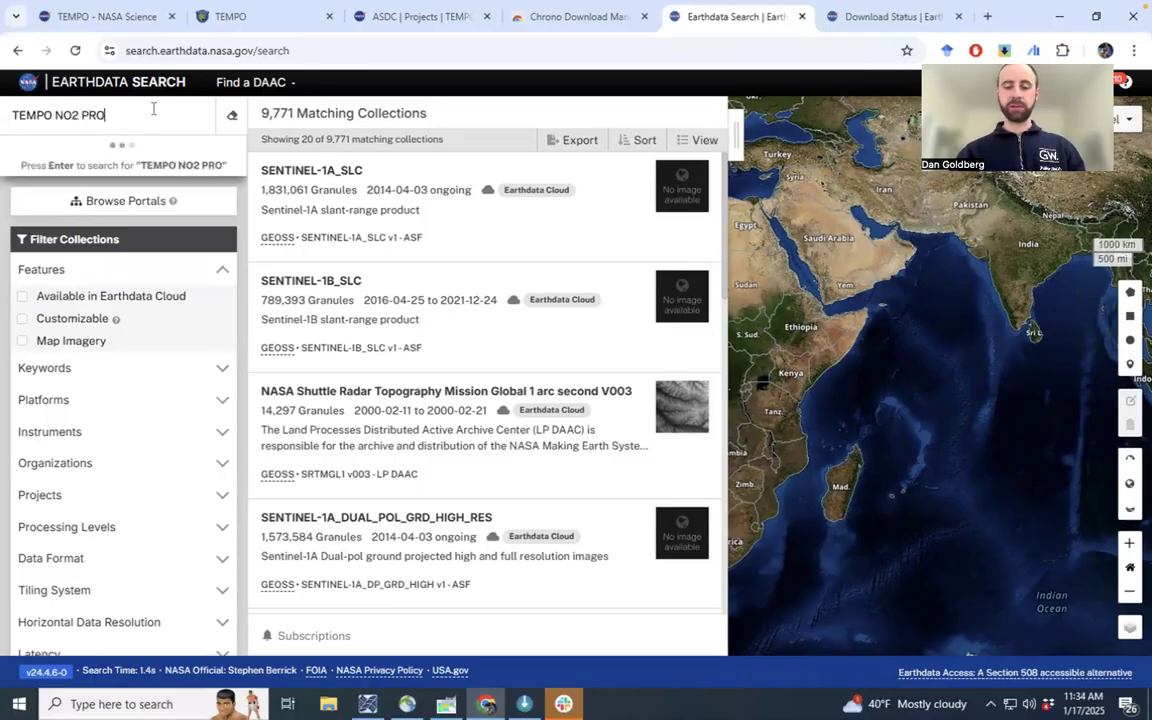
{"action": "type", "text": "VISIONAL"}
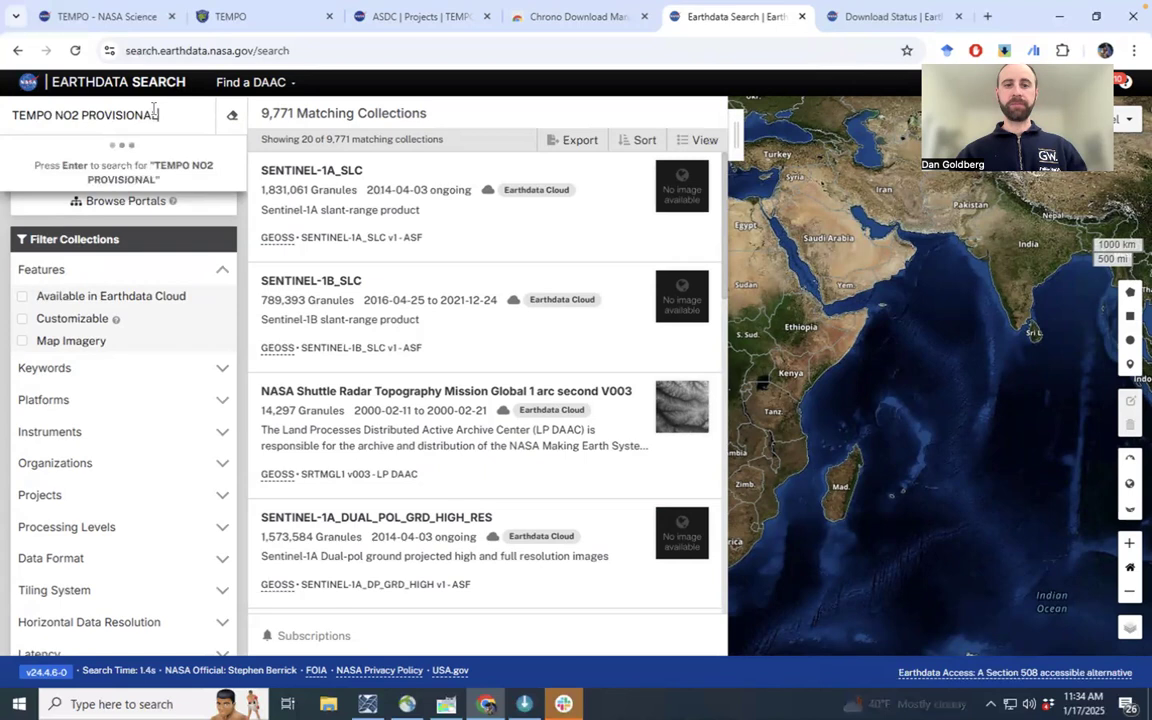
Run the TEMPO NO2 PROVISIONAL search, leaving the Level 2 and gridded Level 3 V03 collections
{"action": "key", "text": "Return"}
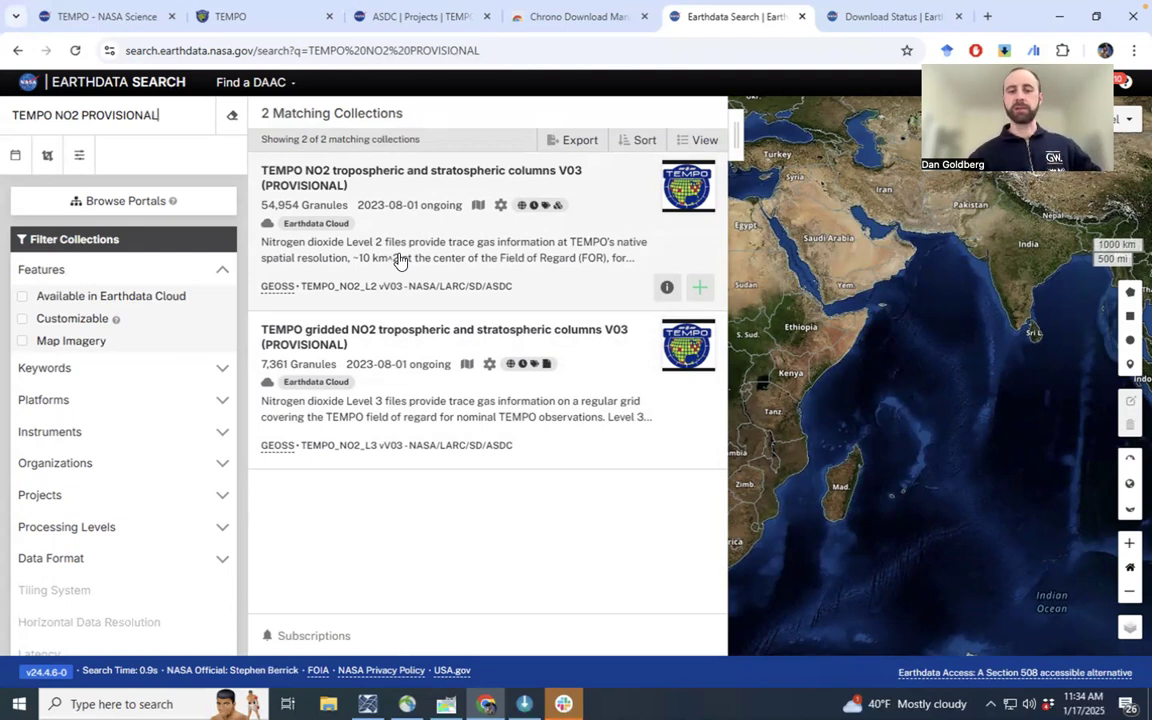
Open the TEMPO NO2 Level 2 V03 granules and set the temporal range to 2025-01-15 through 2025-01-15
{"action": "left_click", "coordinate": [398, 258]}
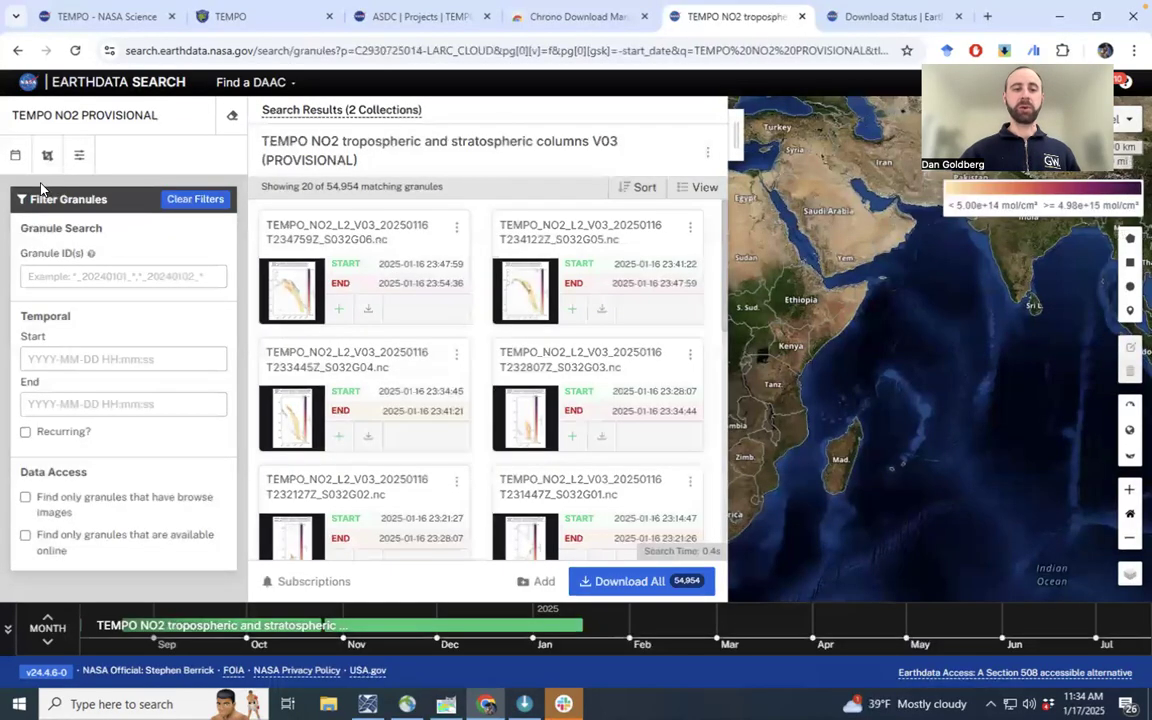
{"action": "left_click", "coordinate": [88, 357]}
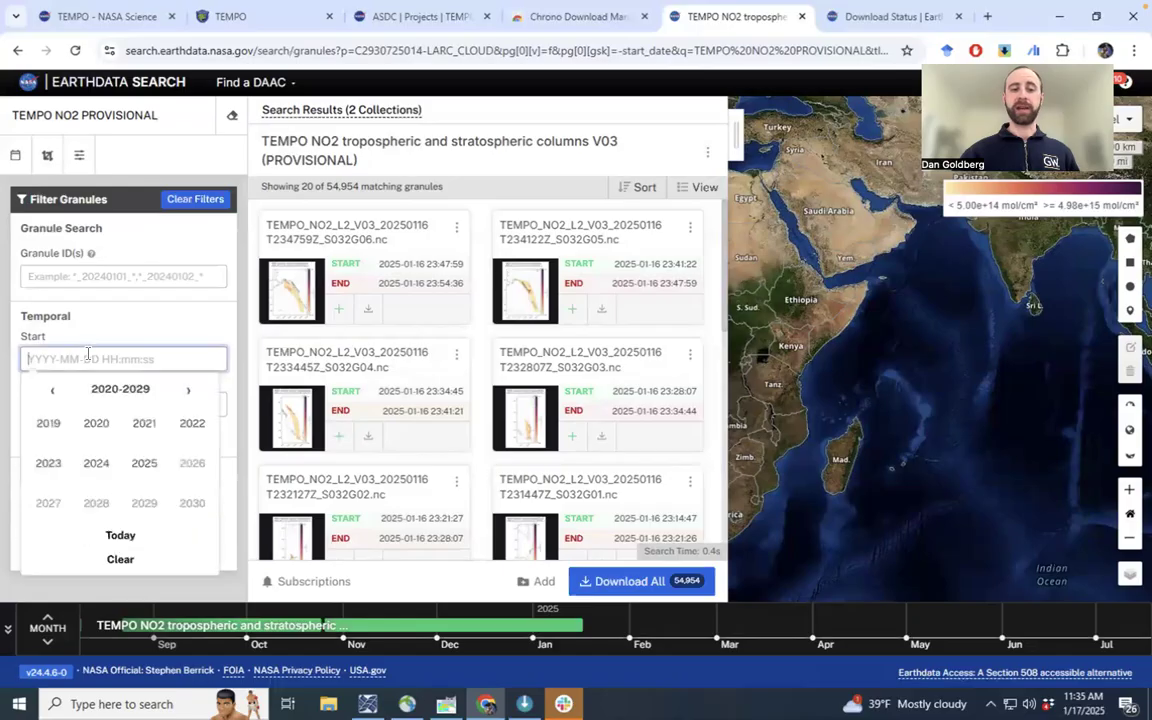
{"action": "left_click", "coordinate": [146, 460]}
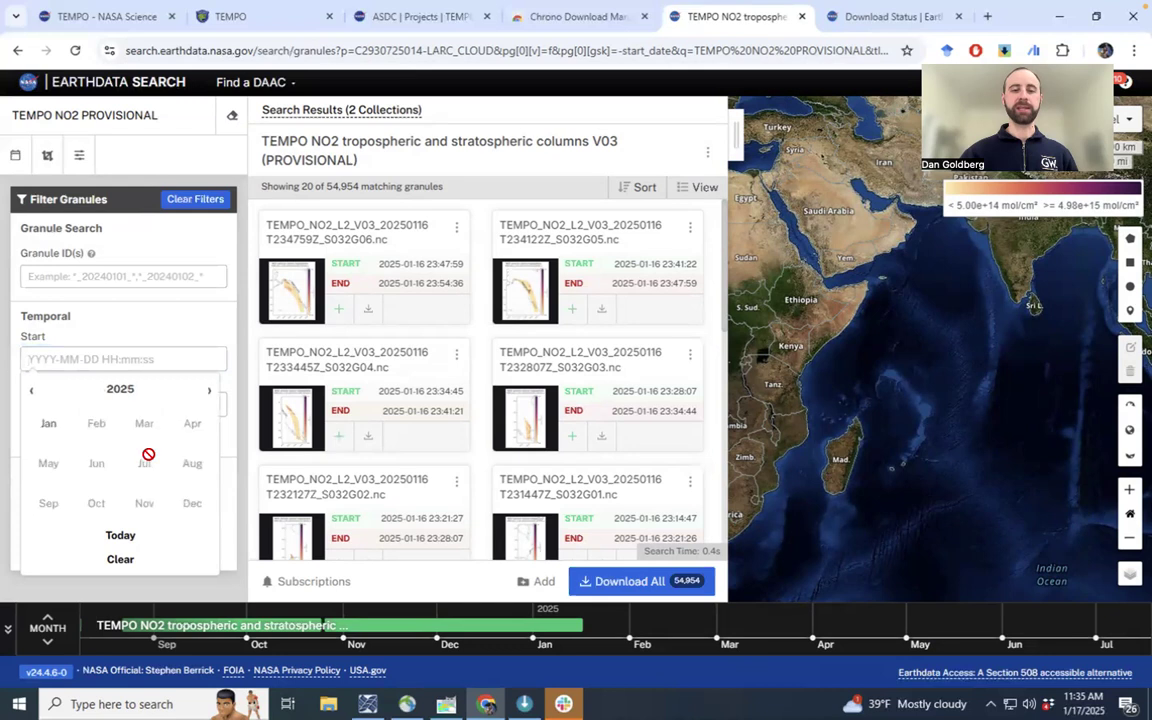
{"action": "left_click", "coordinate": [49, 432]}
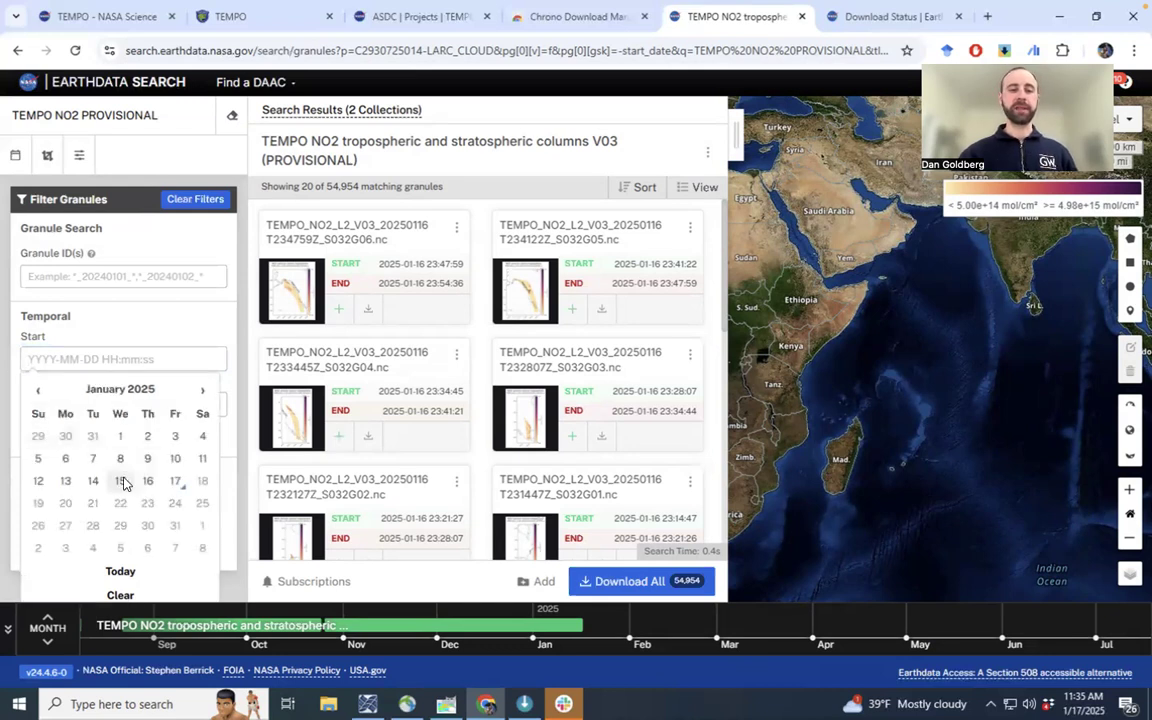
{"action": "left_click", "coordinate": [121, 477]}
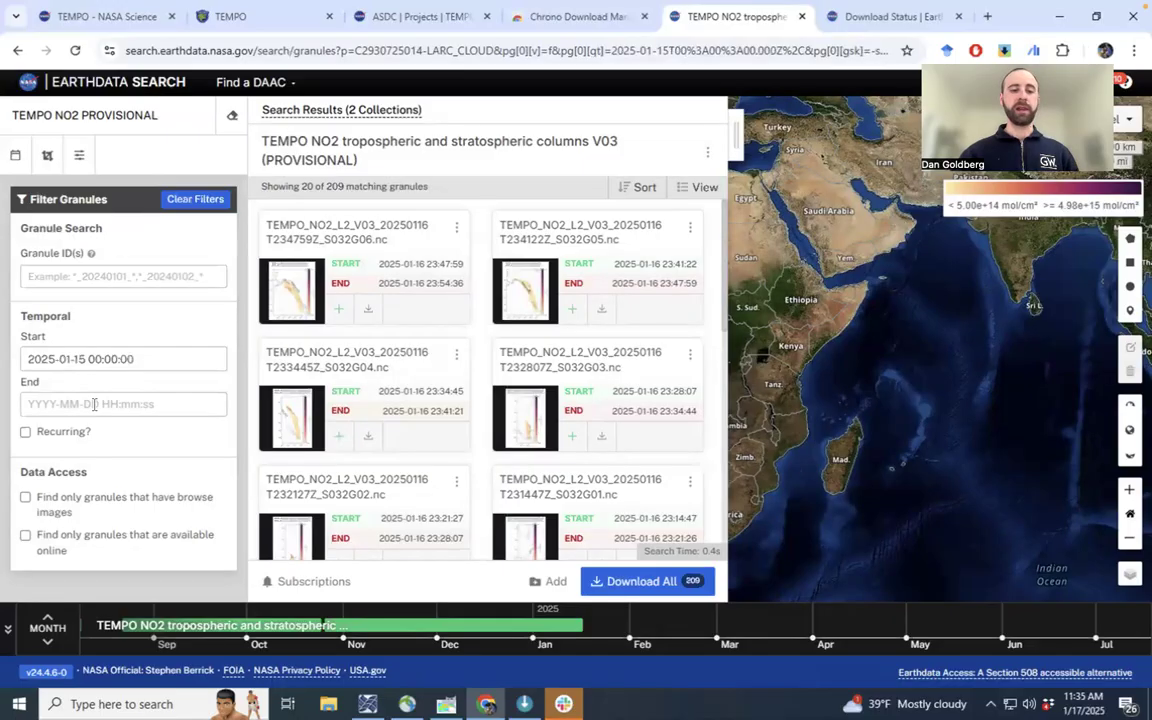
{"action": "left_click", "coordinate": [94, 404]}
{"action": "left_click", "coordinate": [140, 506]}
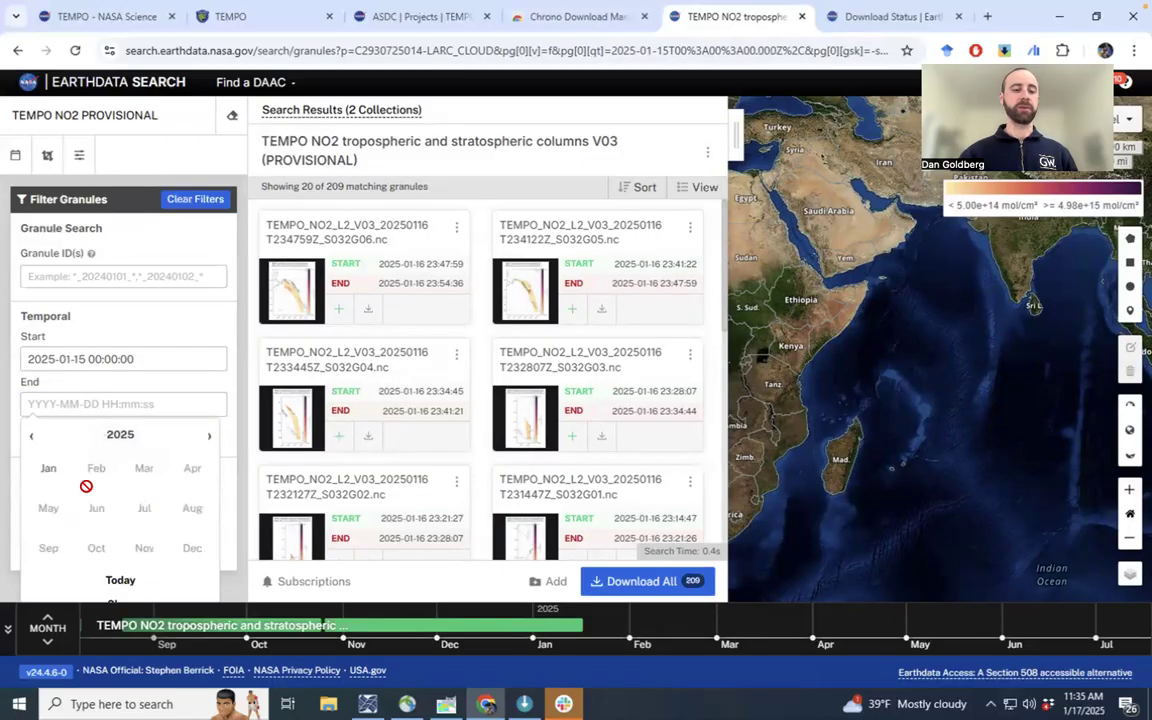
{"action": "left_click", "coordinate": [50, 469]}
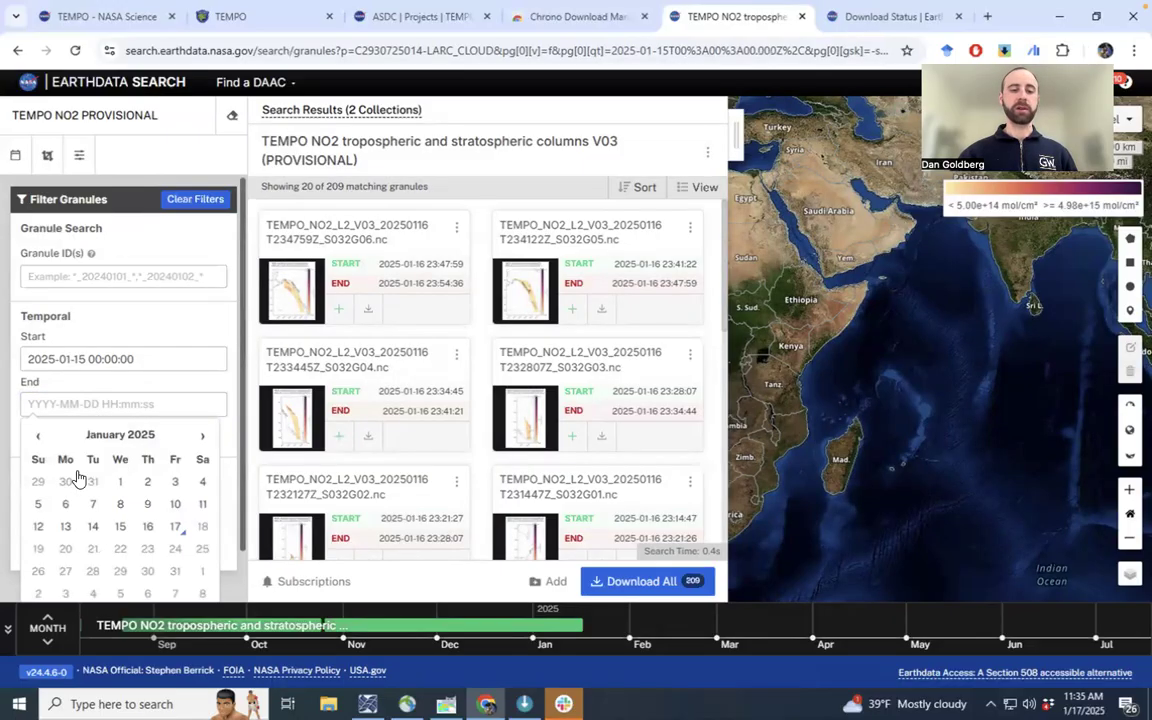
{"action": "left_click", "coordinate": [121, 527]}
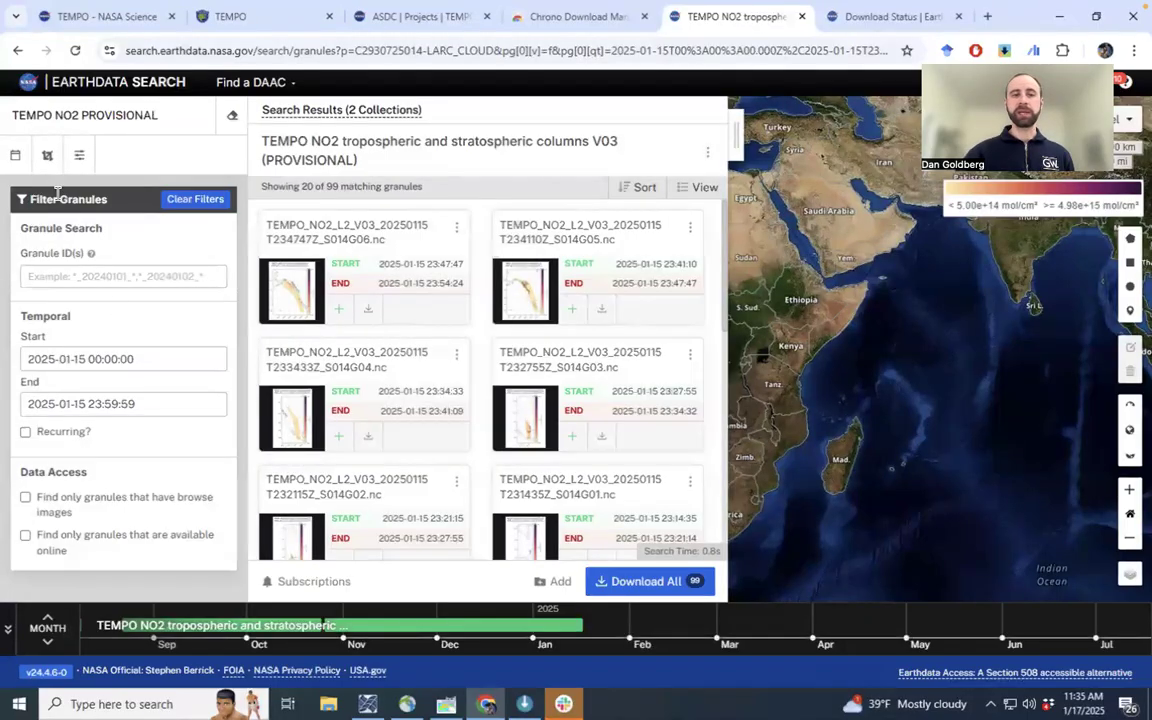
Pan the map to North America and draw a rectangle over the Washington DC region
{"action": "left_click", "coordinate": [48, 160]}
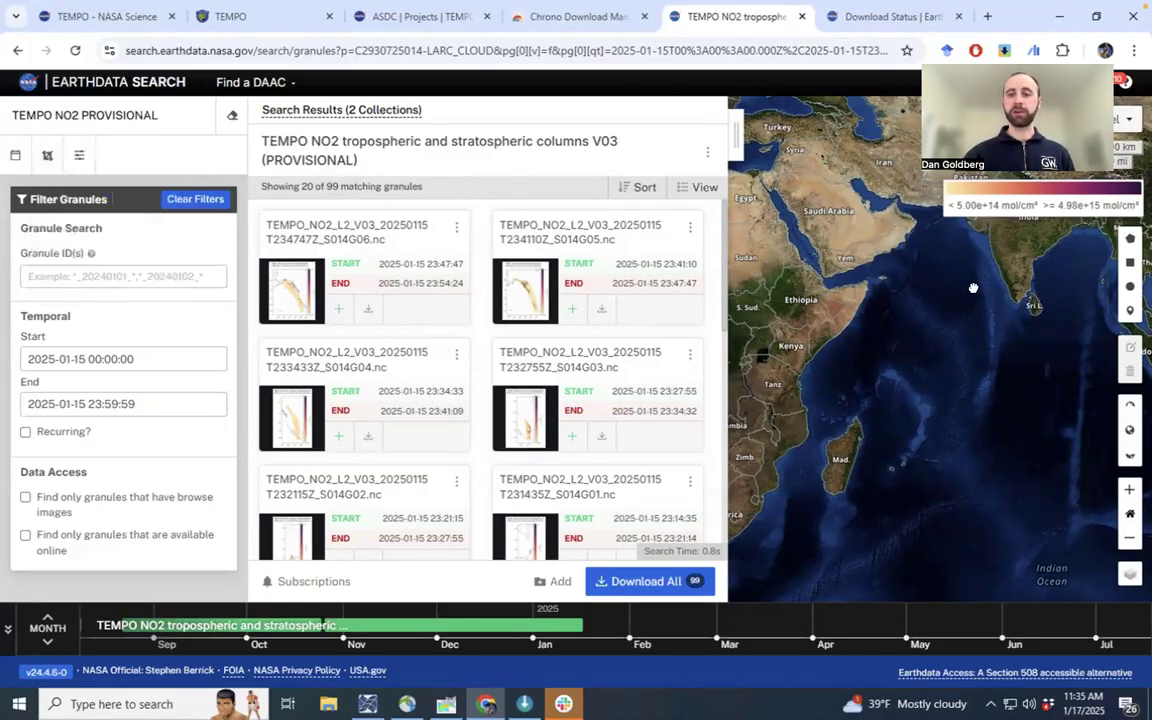
{"action": "left_click_drag", "start_coordinate": [973, 288], "coordinate": [1054, 329]}
{"action": "left_click_drag", "start_coordinate": [848, 257], "coordinate": [1050, 305]}
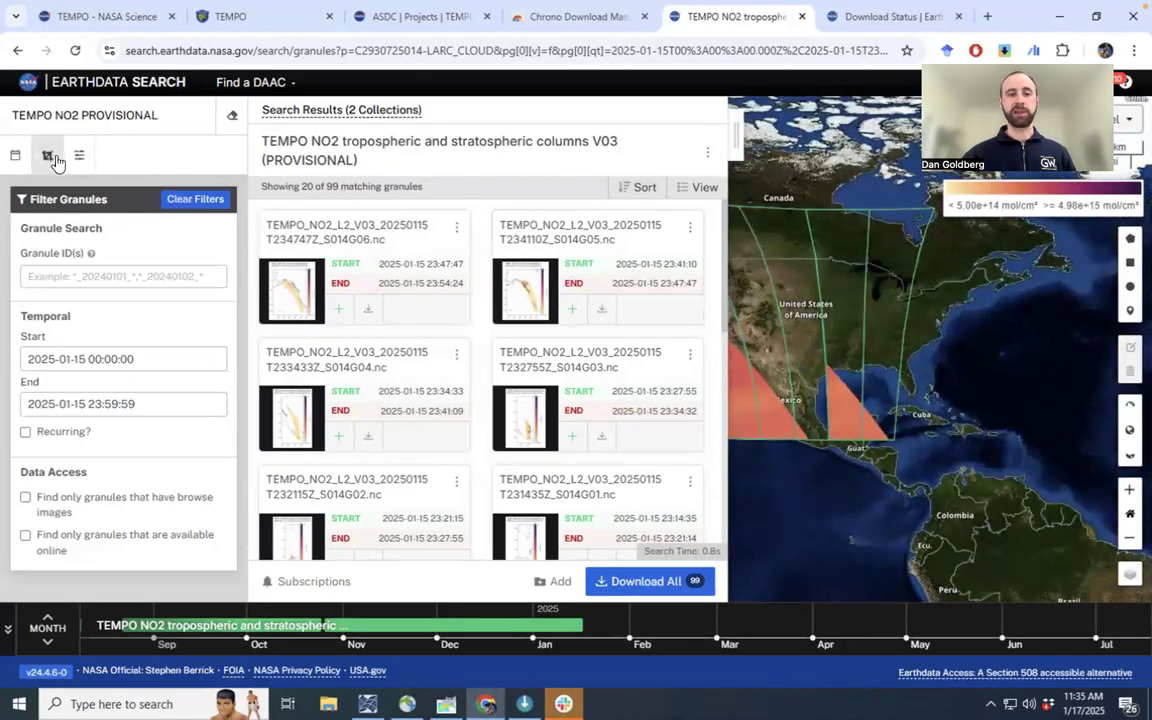
{"action": "left_click", "coordinate": [49, 160]}
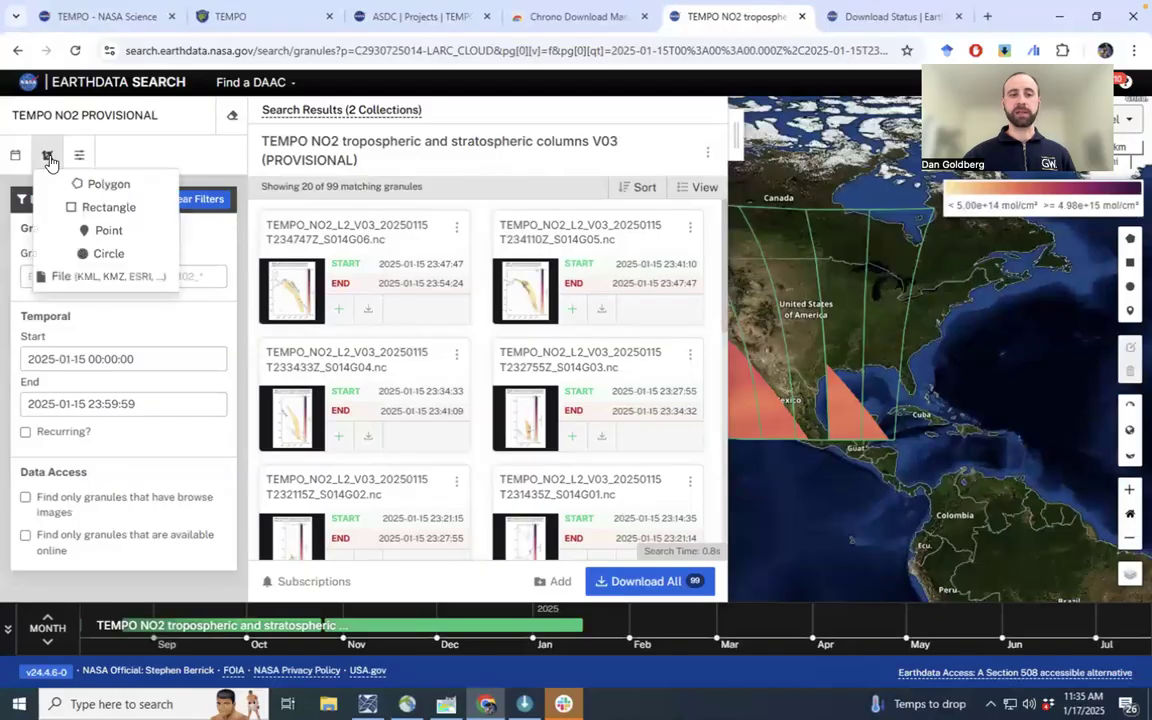
{"action": "left_click", "coordinate": [87, 205]}
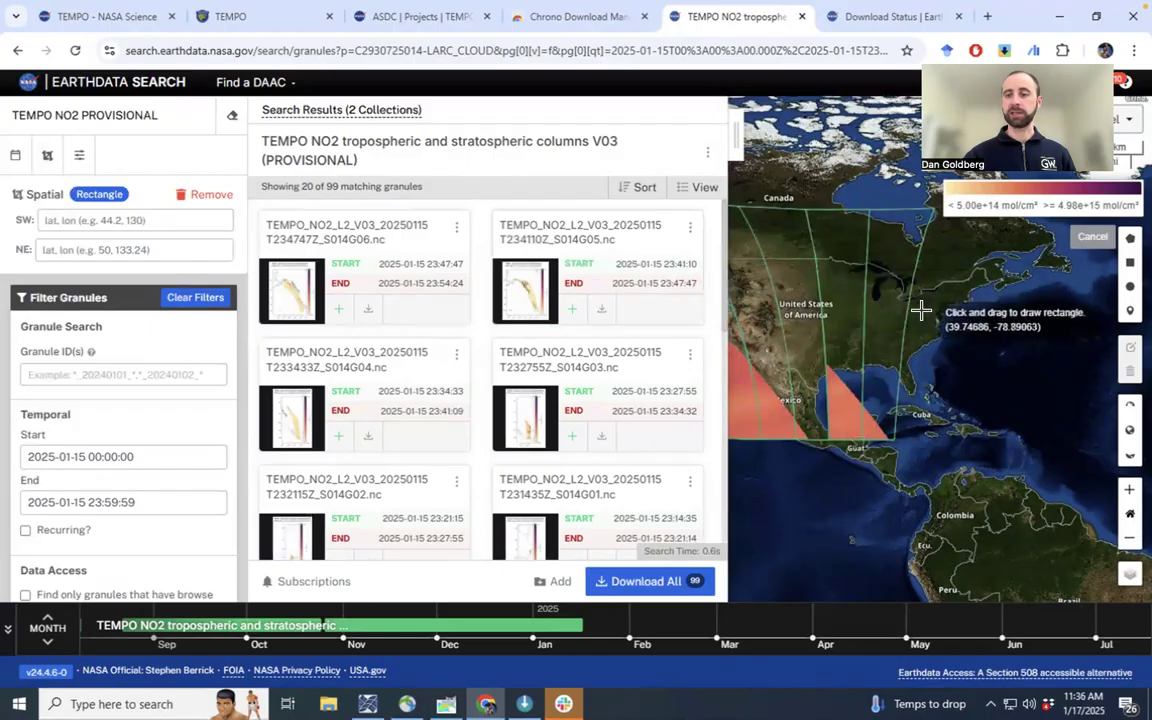
{"action": "left_click_drag", "start_coordinate": [921, 311], "coordinate": [946, 327]}
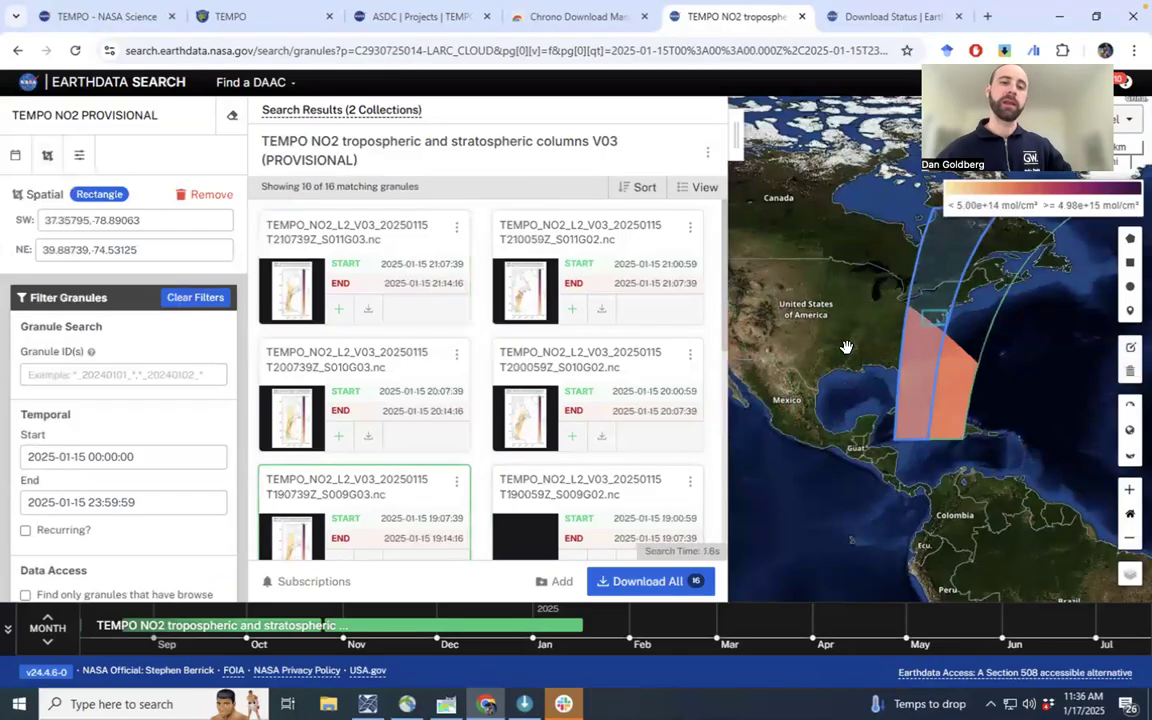
Redraw a smaller rectangle on the US East Coast and download all 10 matching granules
{"action": "left_click", "coordinate": [47, 157]}
{"action": "left_click", "coordinate": [135, 208]}
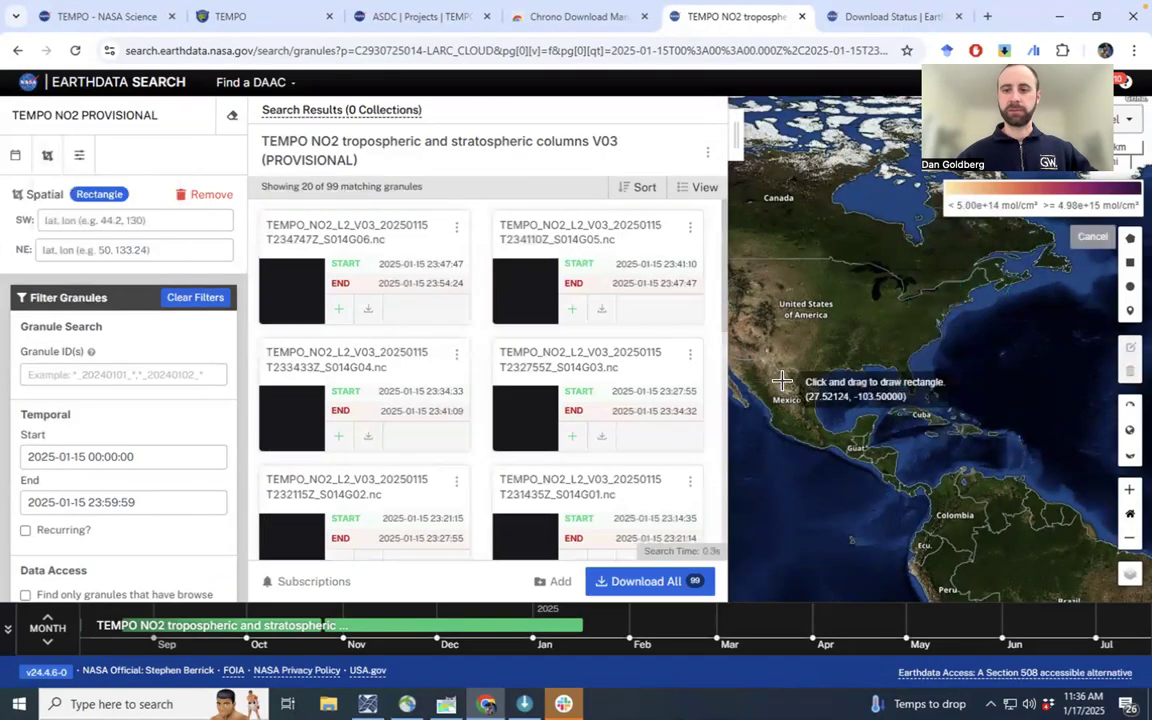
{"action": "left_click_drag", "start_coordinate": [919, 321], "coordinate": [939, 344]}
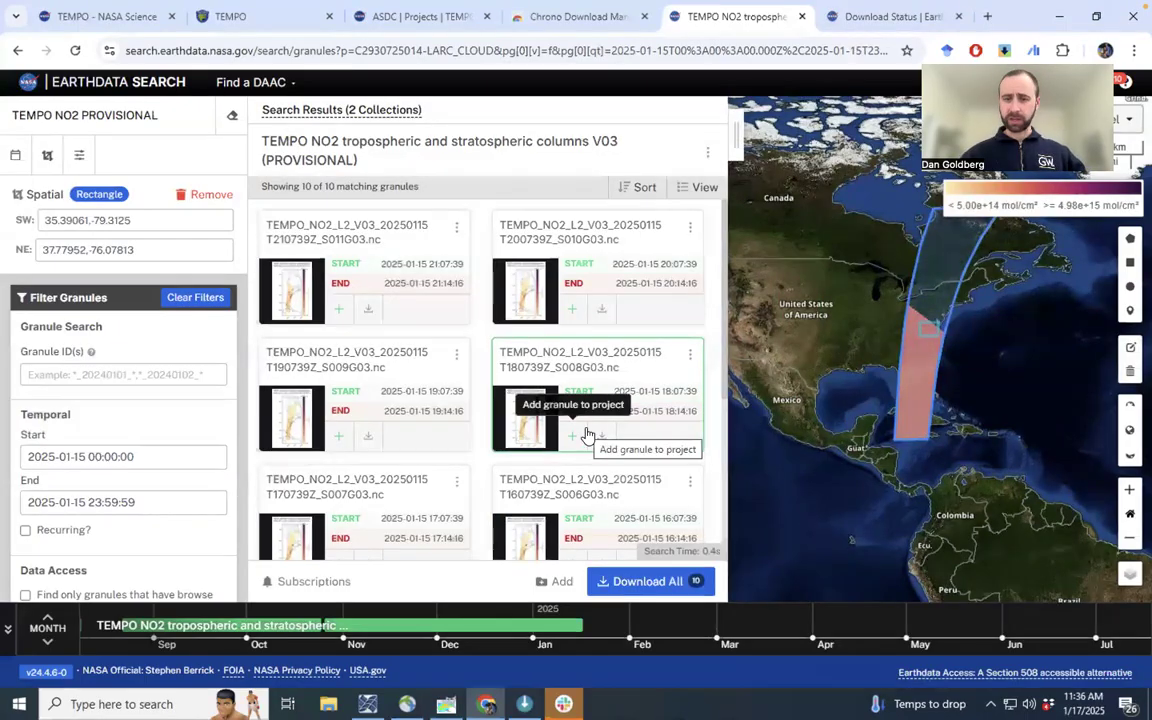
{"action": "left_click", "coordinate": [648, 582]}
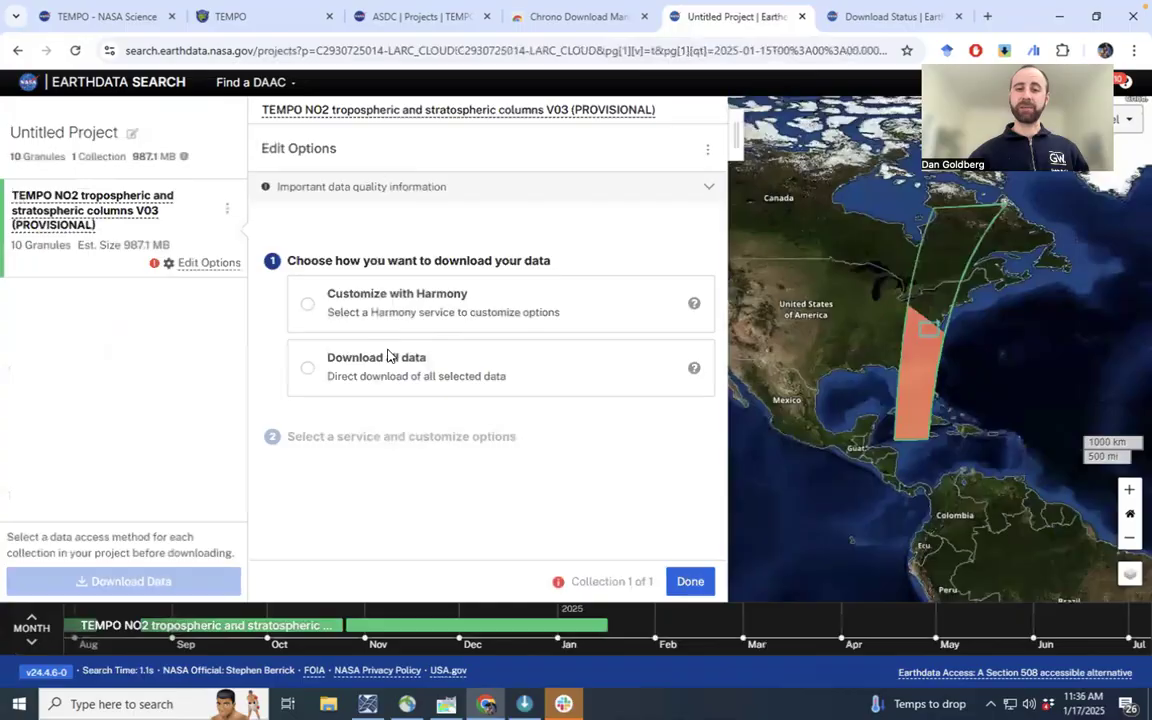
Try Harmony customization with the SAMBAH service and review its subsetting variables
{"action": "left_click", "coordinate": [350, 314]}
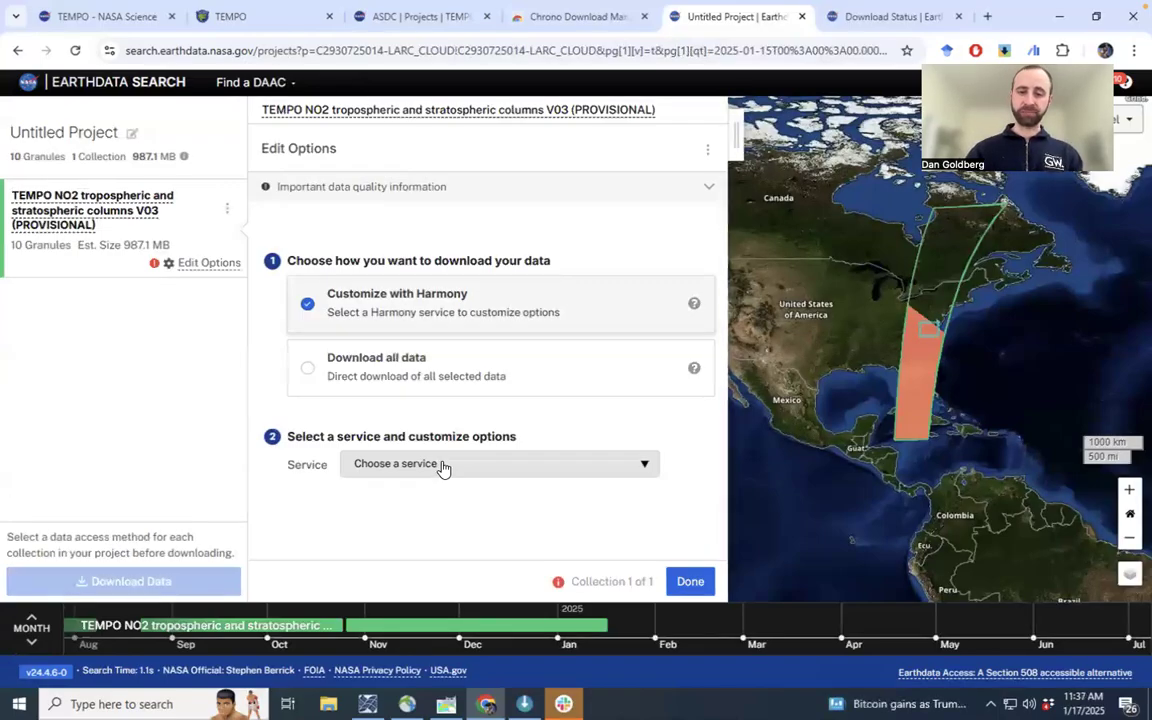
{"action": "left_click", "coordinate": [441, 466]}
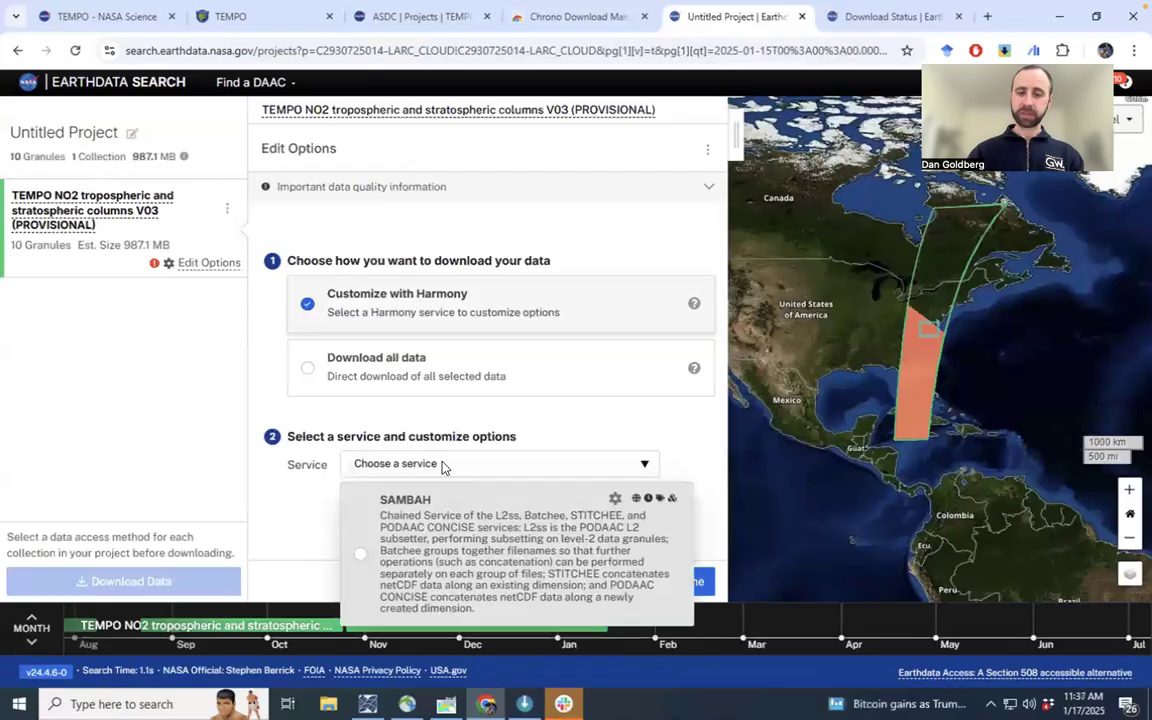
{"action": "left_click", "coordinate": [364, 557]}
{"action": "scroll", "coordinate": [406, 470], "scroll_direction": "down", "scroll_amount": 5}
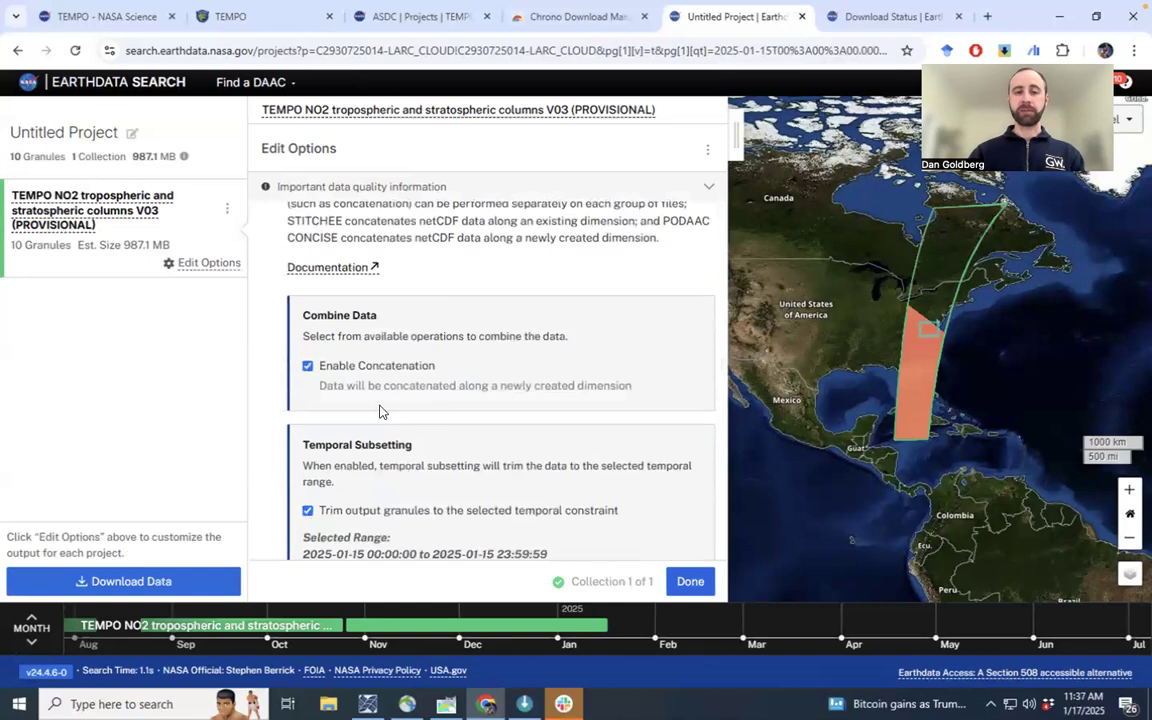
{"action": "scroll", "coordinate": [363, 385], "scroll_direction": "down", "scroll_amount": 3}
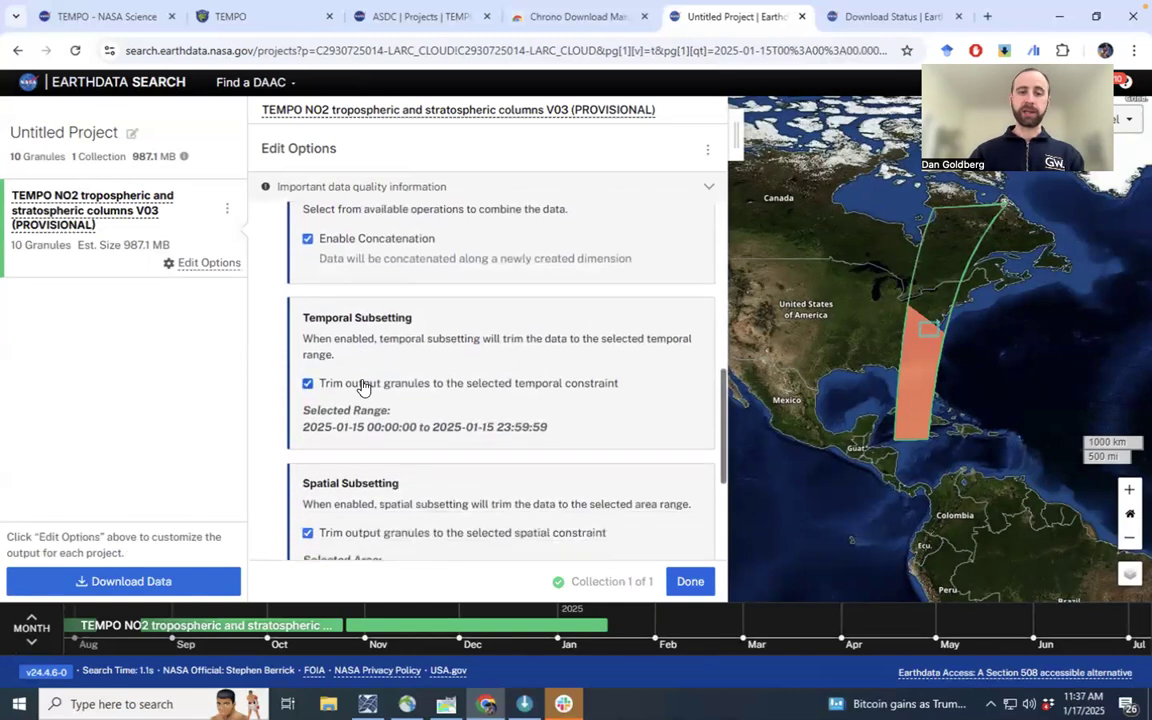
{"action": "scroll", "coordinate": [415, 419], "scroll_direction": "down", "scroll_amount": 3}
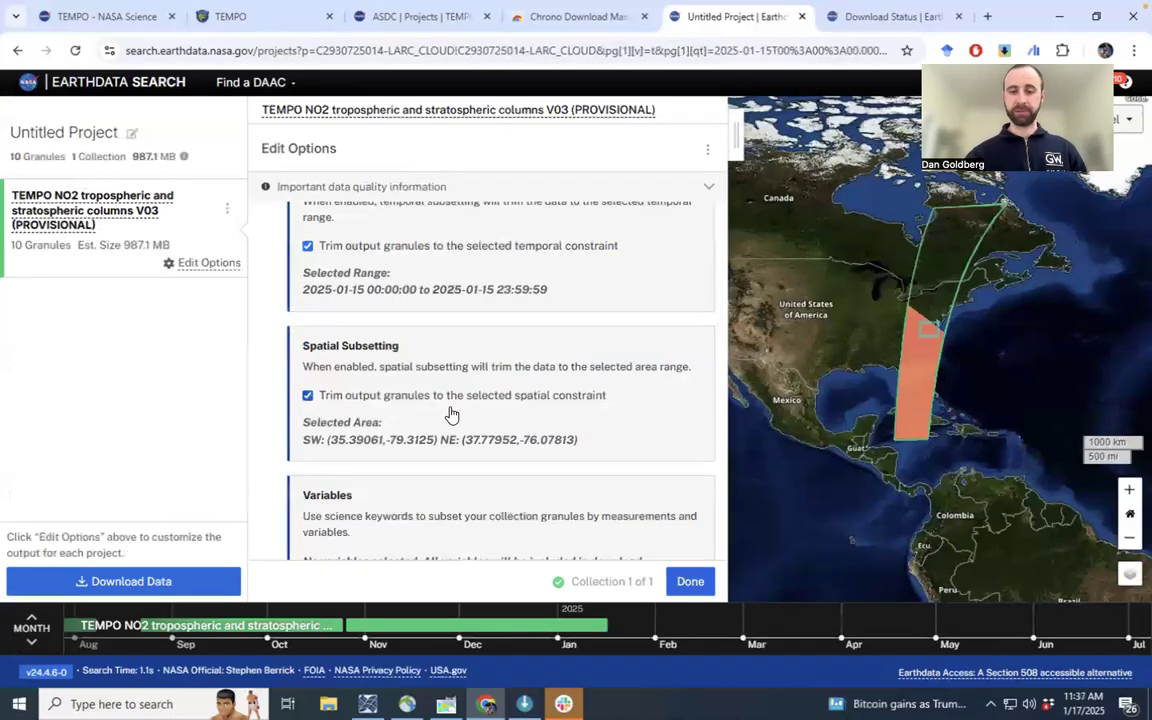
{"action": "scroll", "coordinate": [450, 411], "scroll_direction": "down", "scroll_amount": 1}
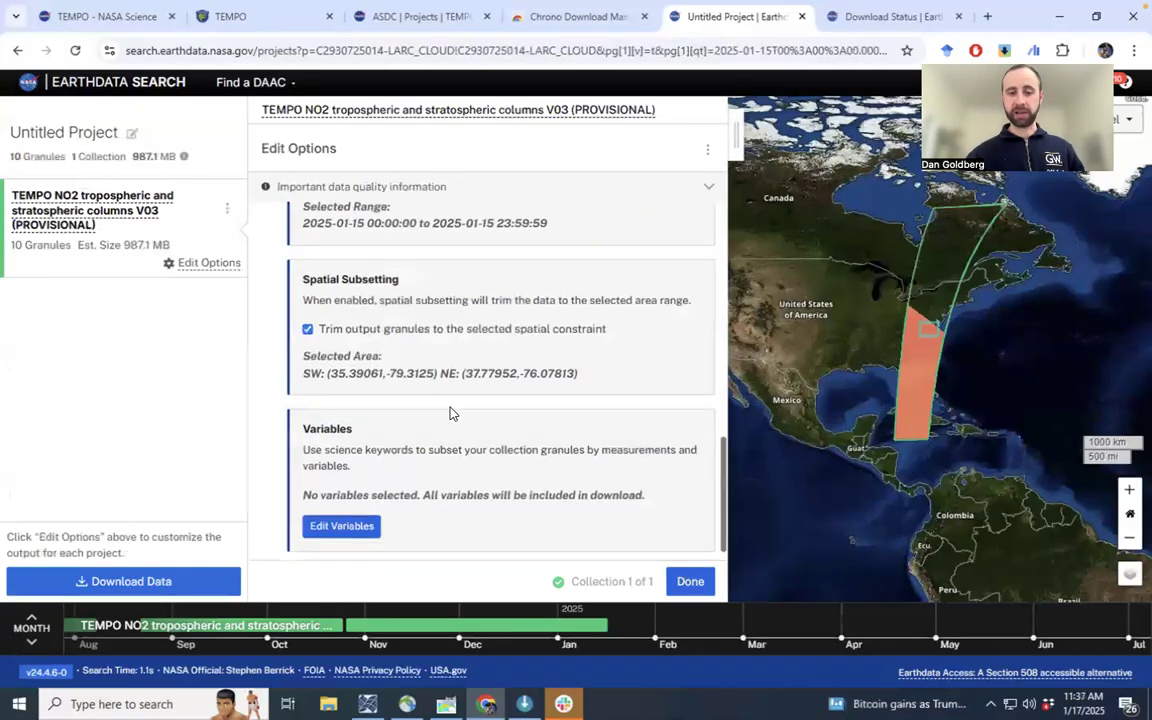
{"action": "left_click", "coordinate": [345, 511]}
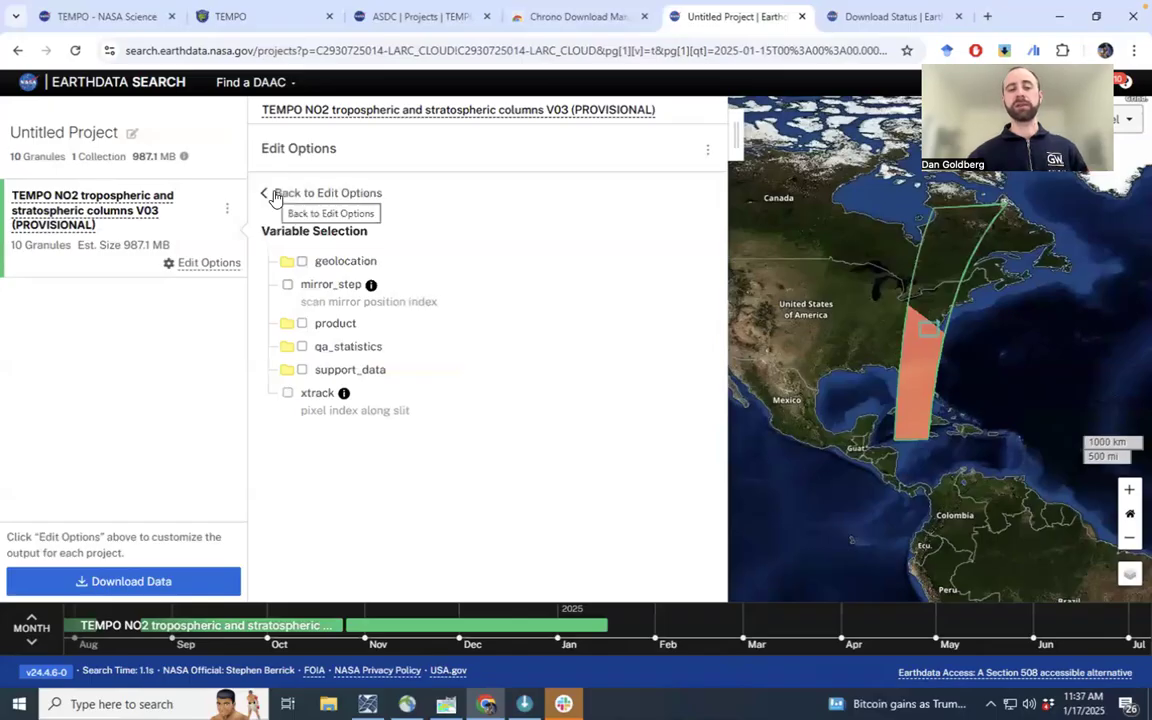
{"action": "left_click", "coordinate": [276, 196]}
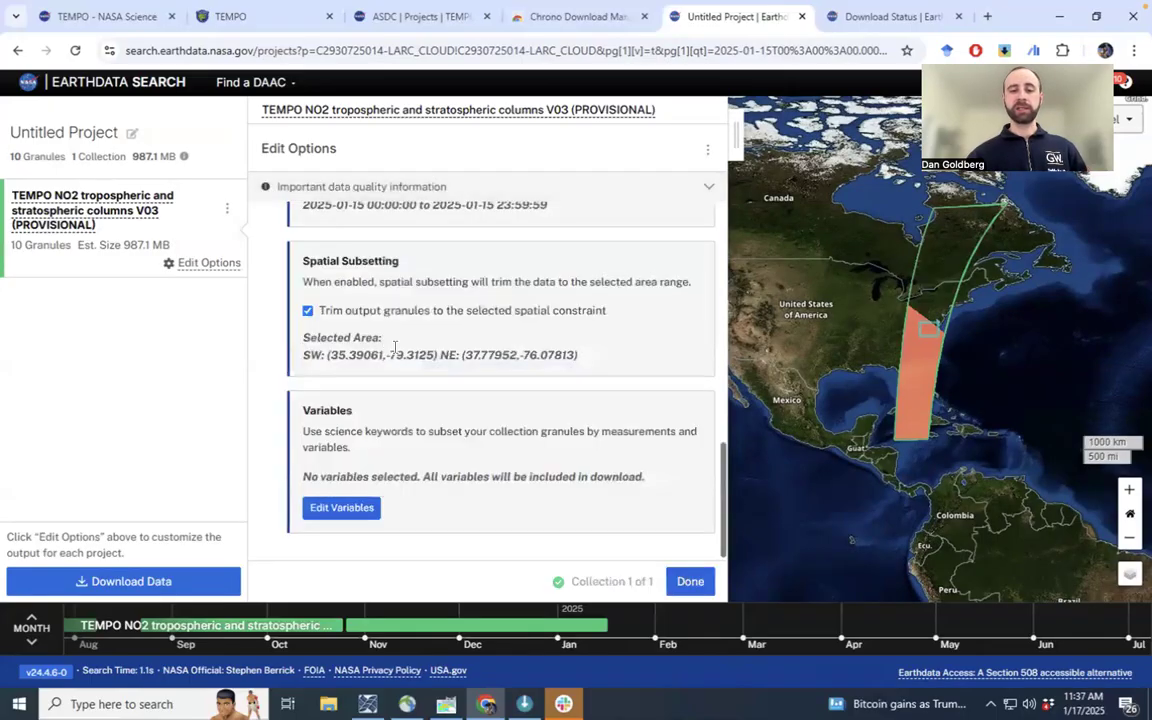
Switch to downloading all data directly and submit the download request
{"action": "scroll", "coordinate": [395, 355], "scroll_direction": "up", "scroll_amount": 2}
{"action": "scroll", "coordinate": [395, 355], "scroll_direction": "up", "scroll_amount": 5}
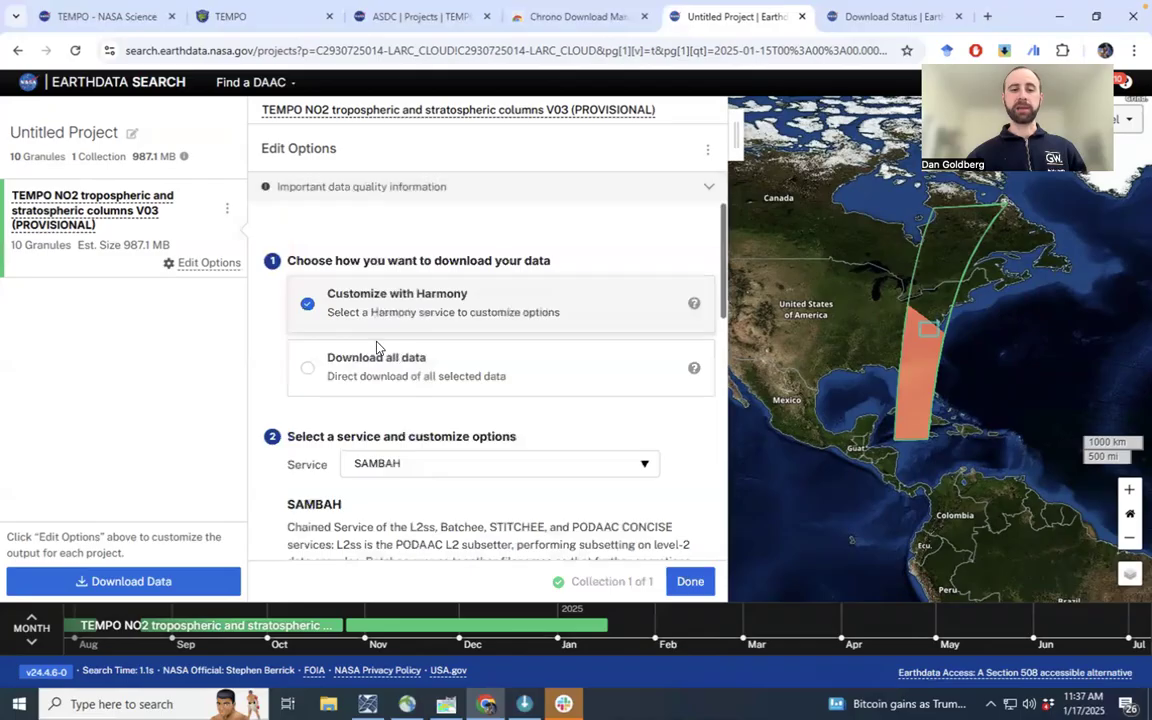
{"action": "left_click", "coordinate": [308, 375]}
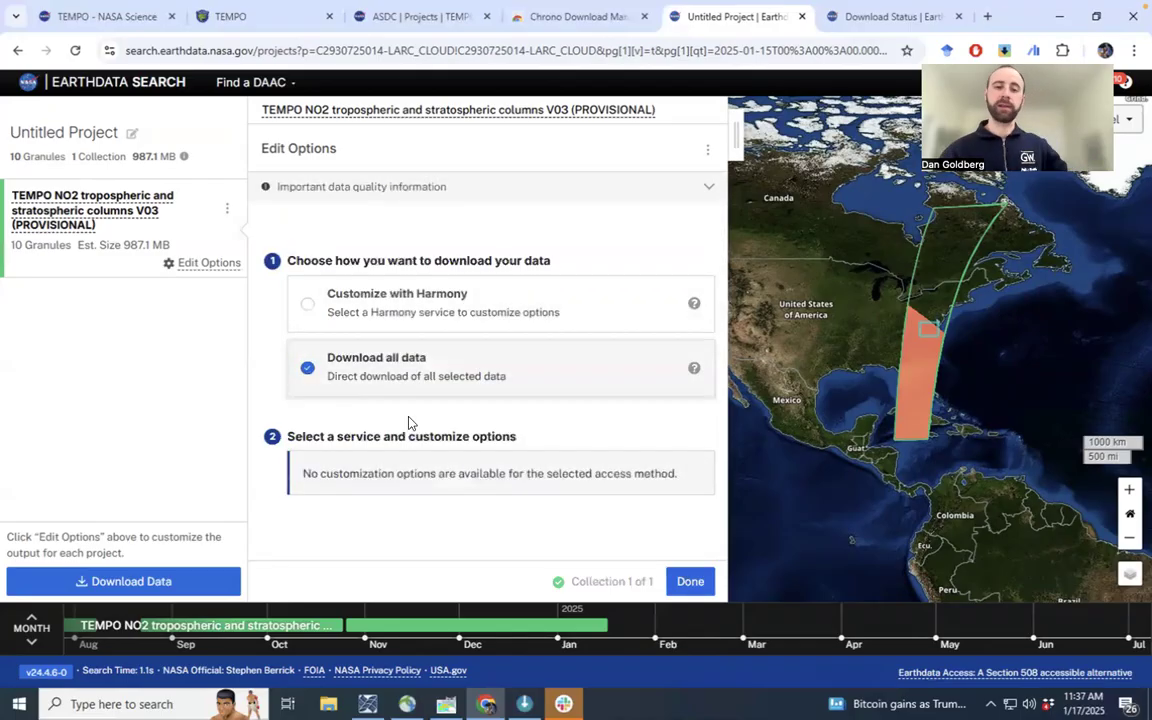
{"action": "left_click", "coordinate": [678, 581]}
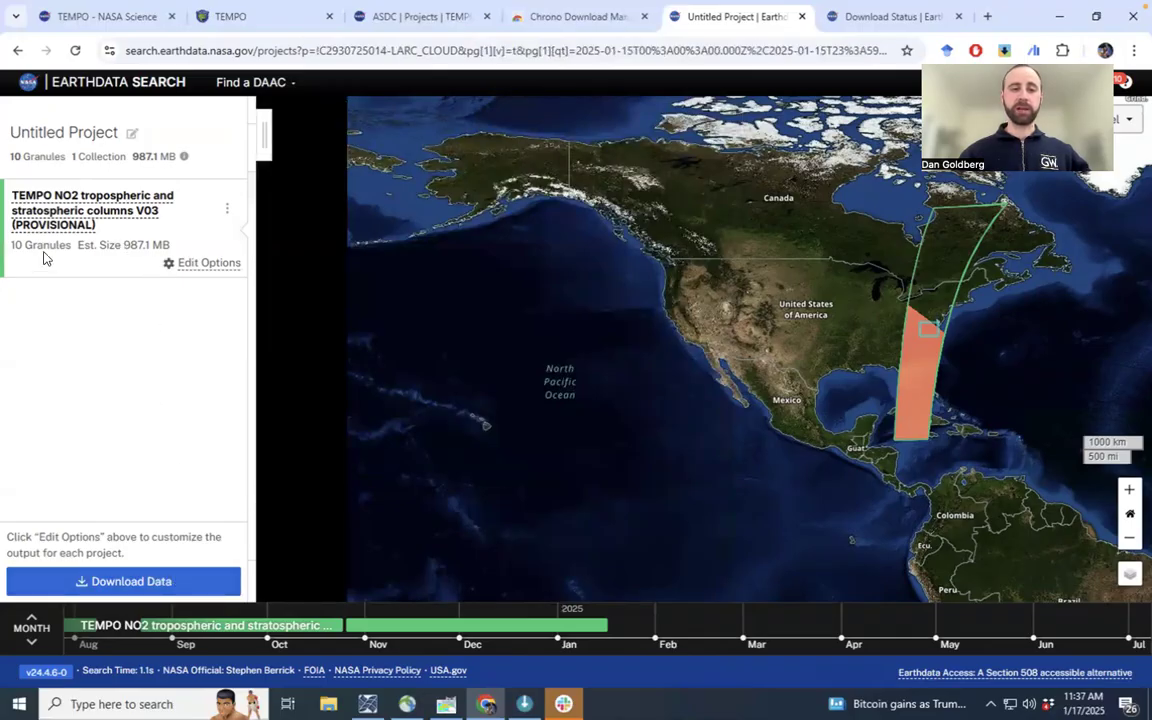
{"action": "left_click", "coordinate": [149, 584]}
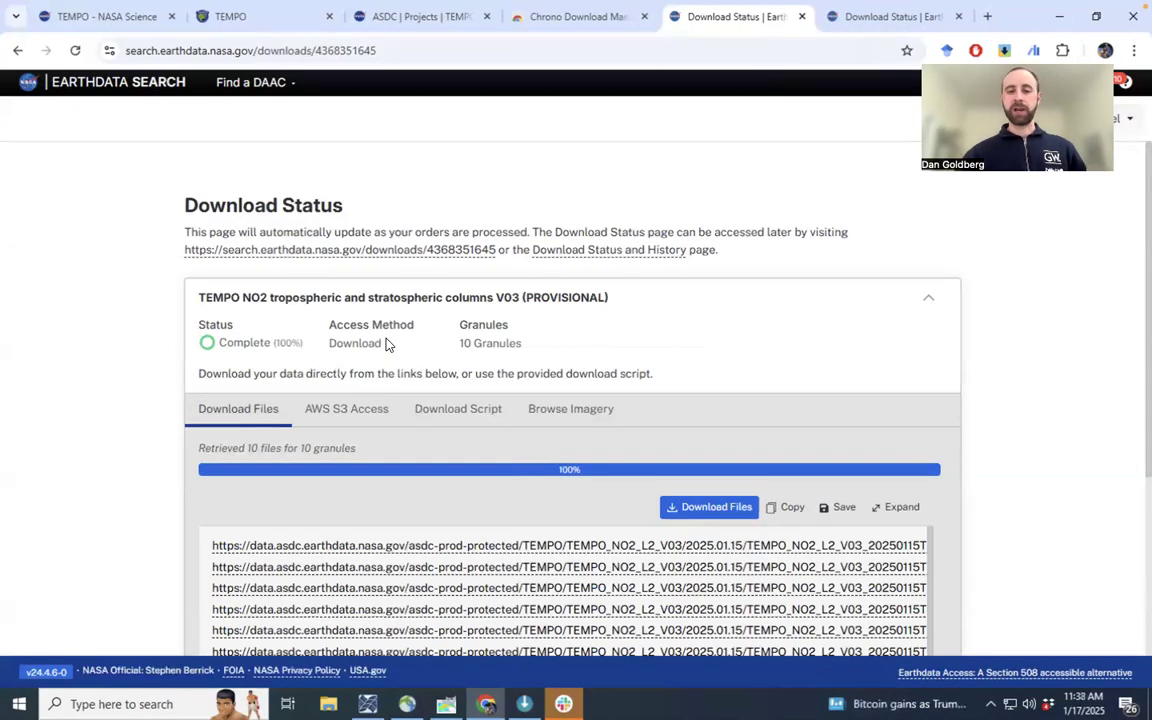
Scroll the Download Status page to see all ten TEMPO_NO2_L2_V03 file links for 2025.01.15
{"action": "scroll", "coordinate": [388, 344], "scroll_direction": "down", "scroll_amount": 3}
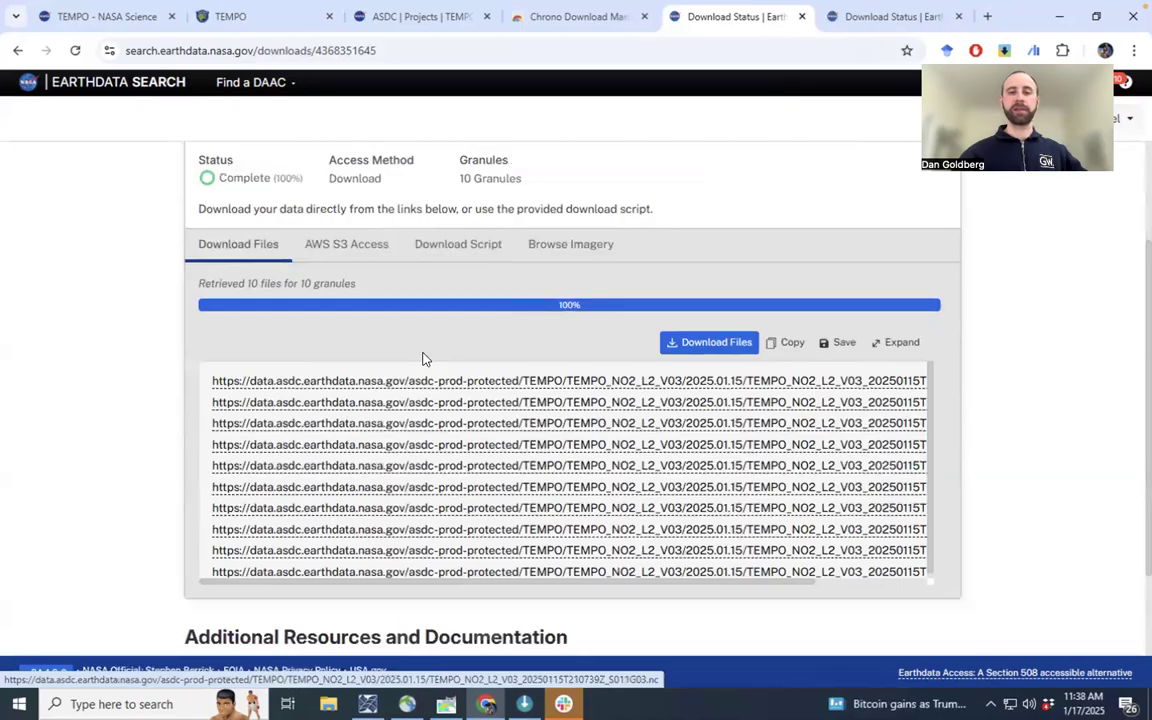
{"action": "left_click", "coordinate": [355, 254]}
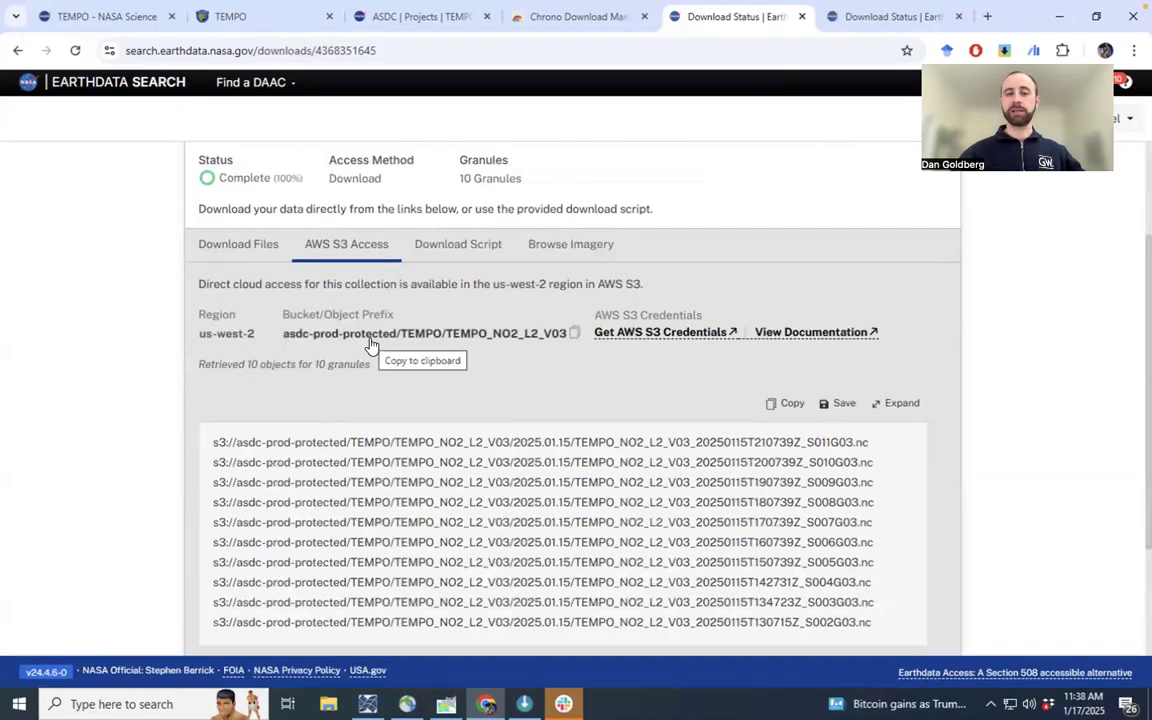
{"action": "left_click", "coordinate": [438, 252]}
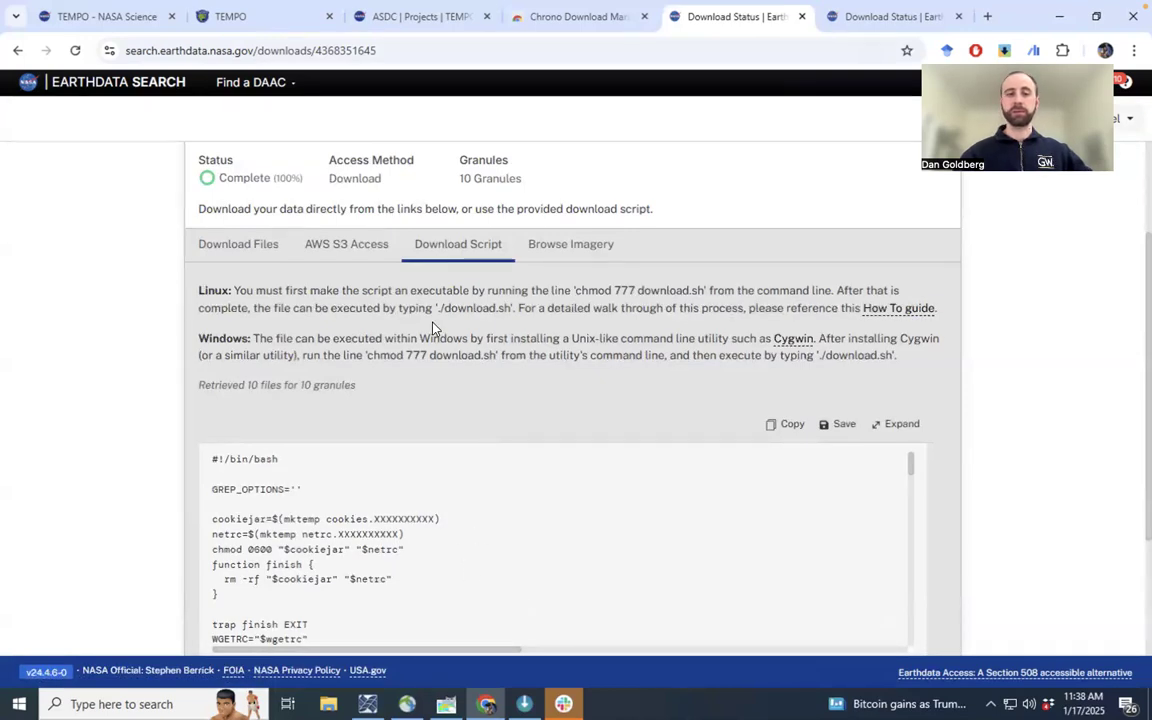
{"action": "left_click", "coordinate": [253, 256]}
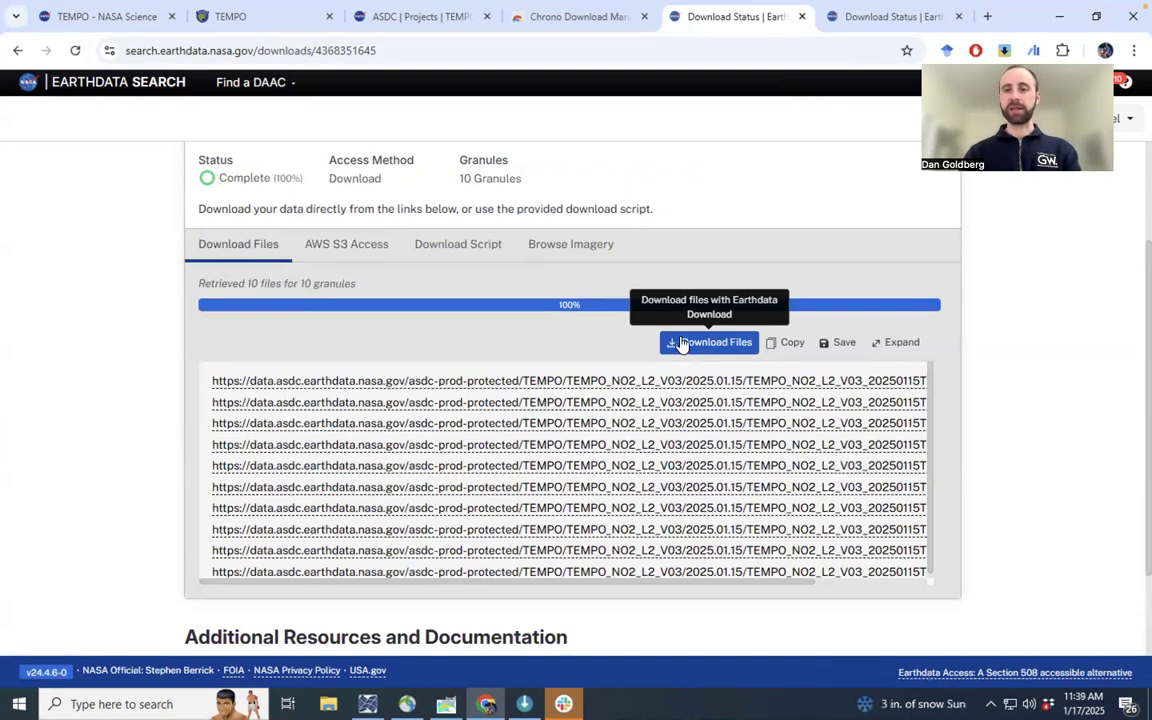
{"action": "left_click", "coordinate": [633, 27]}
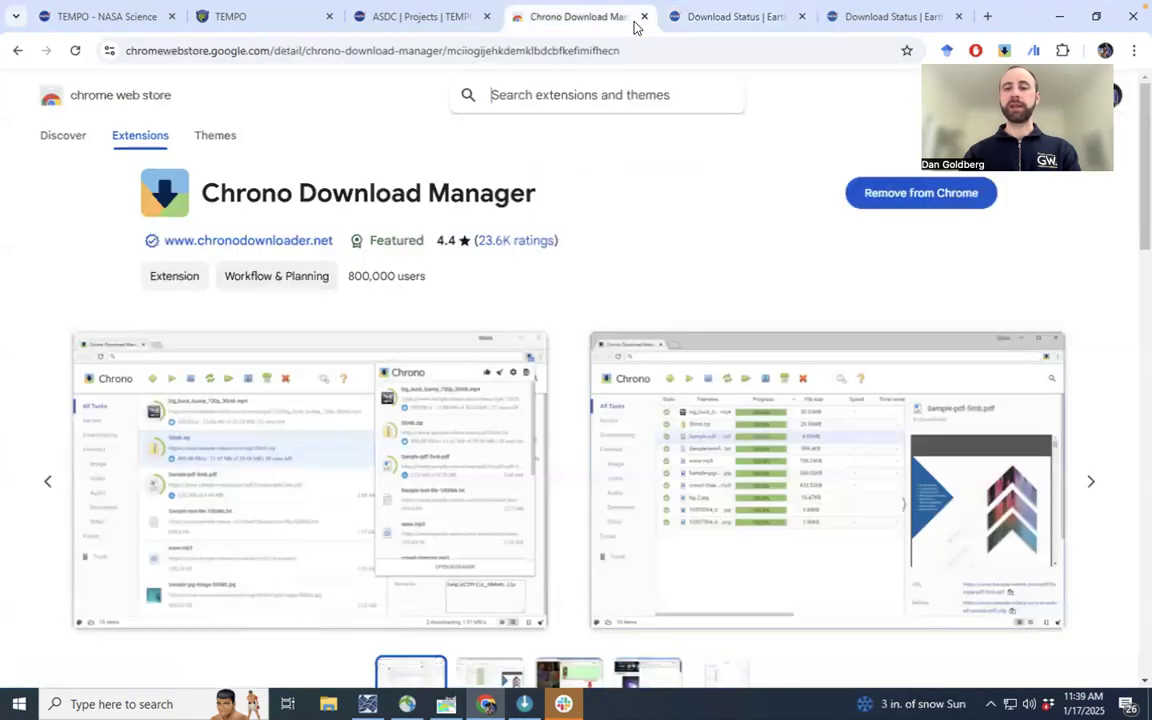
{"action": "left_click", "coordinate": [742, 28]}
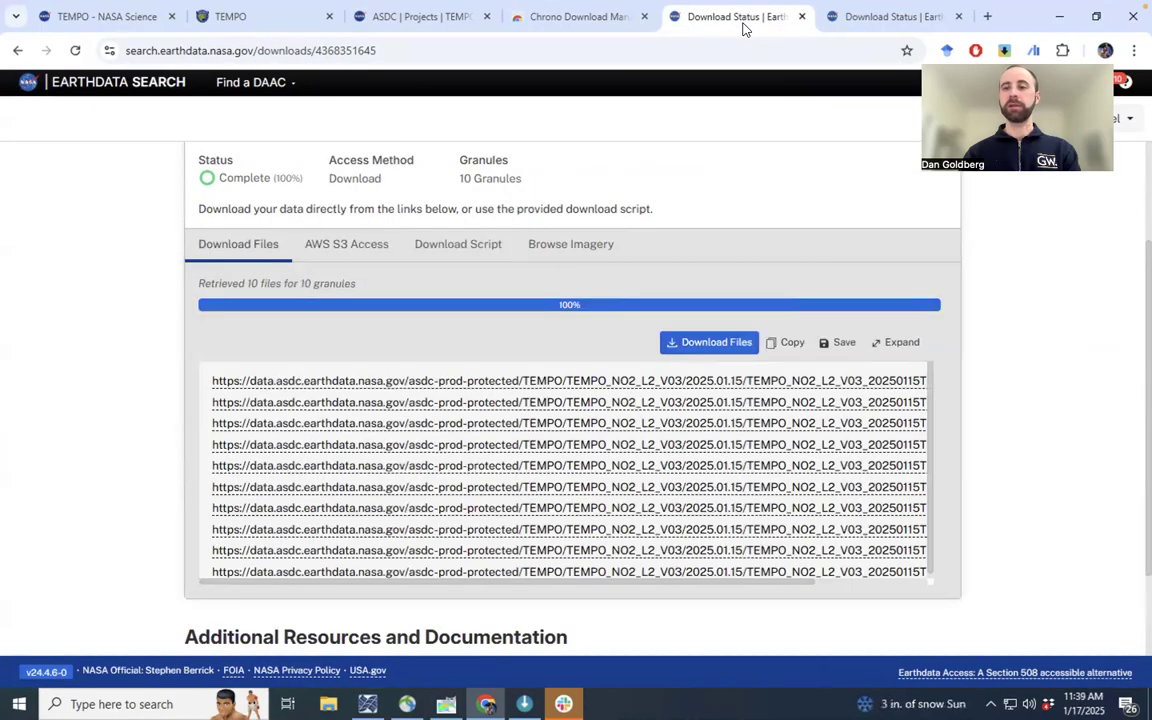
{"action": "left_click", "coordinate": [1004, 52]}
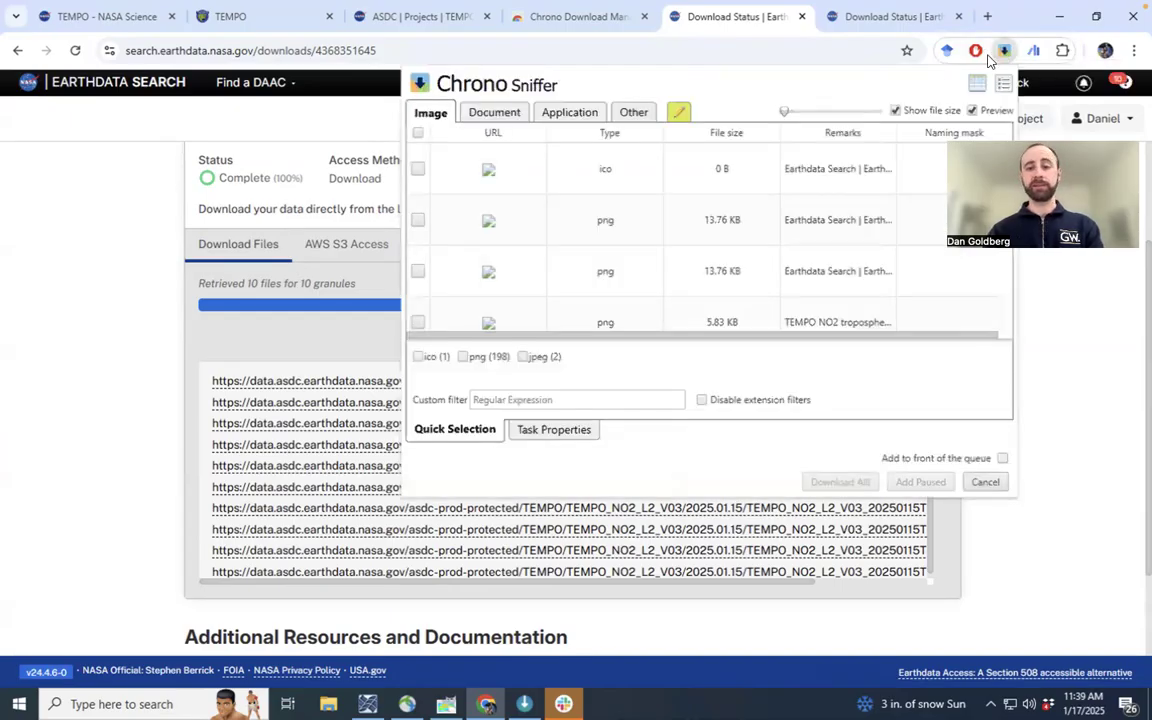
{"action": "left_click", "coordinate": [628, 118]}
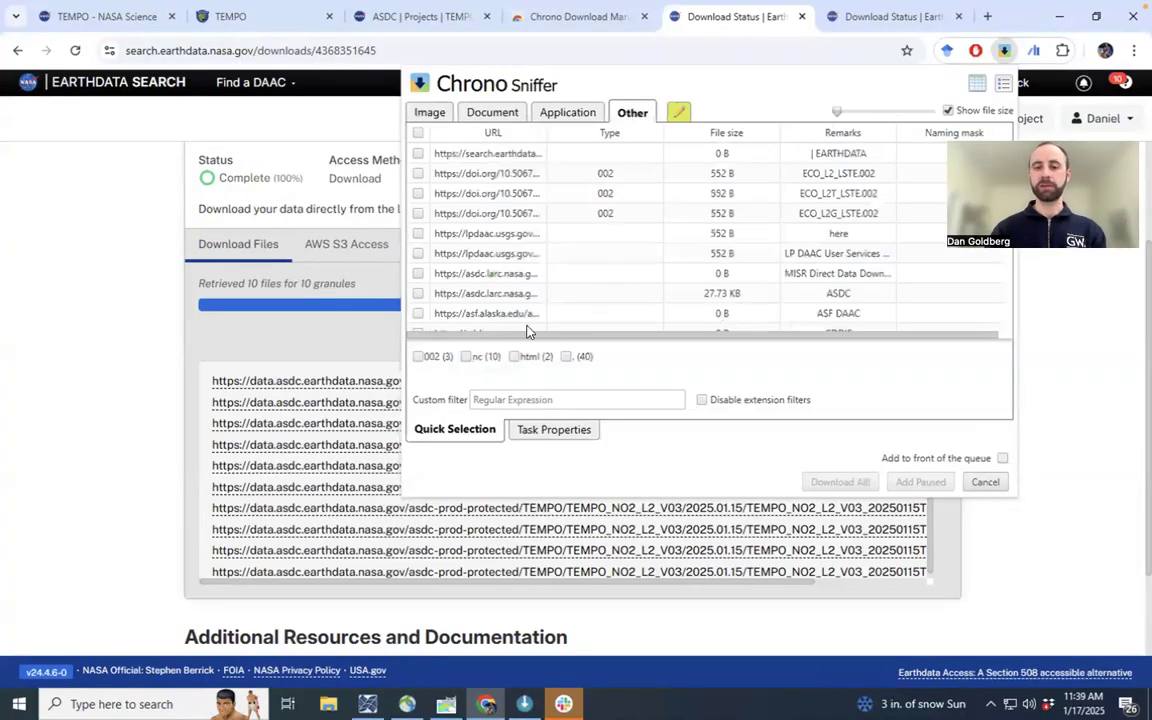
{"action": "left_click", "coordinate": [466, 357]}
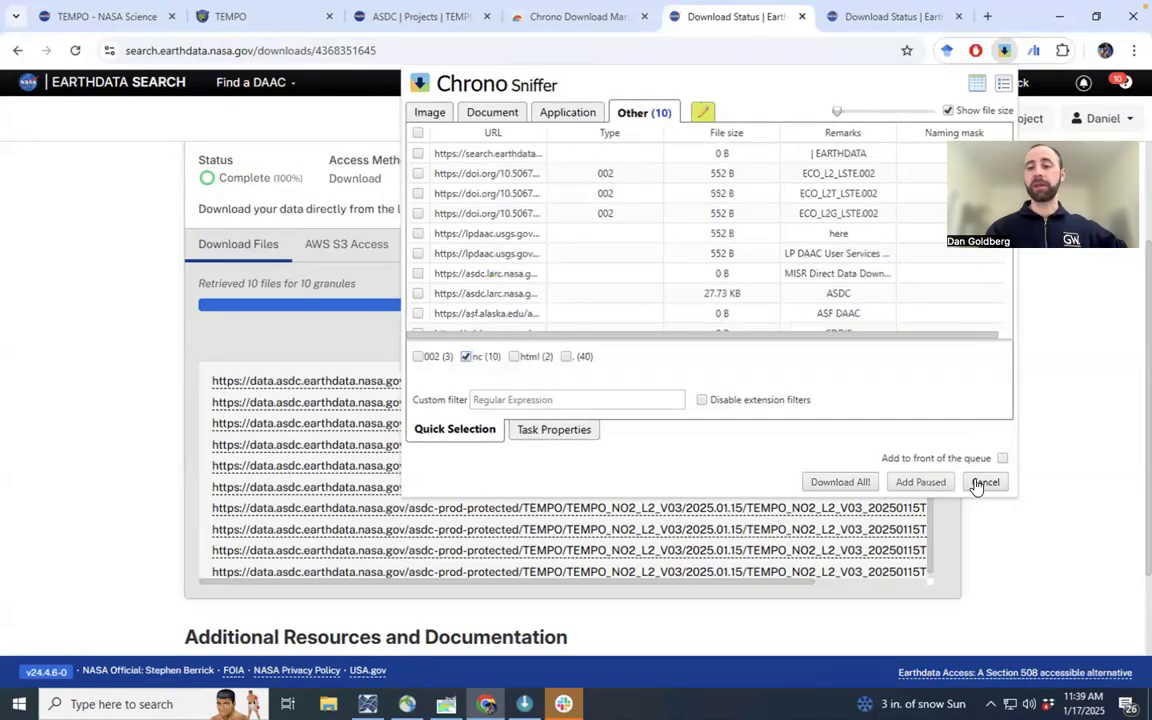
{"action": "left_click", "coordinate": [985, 483]}
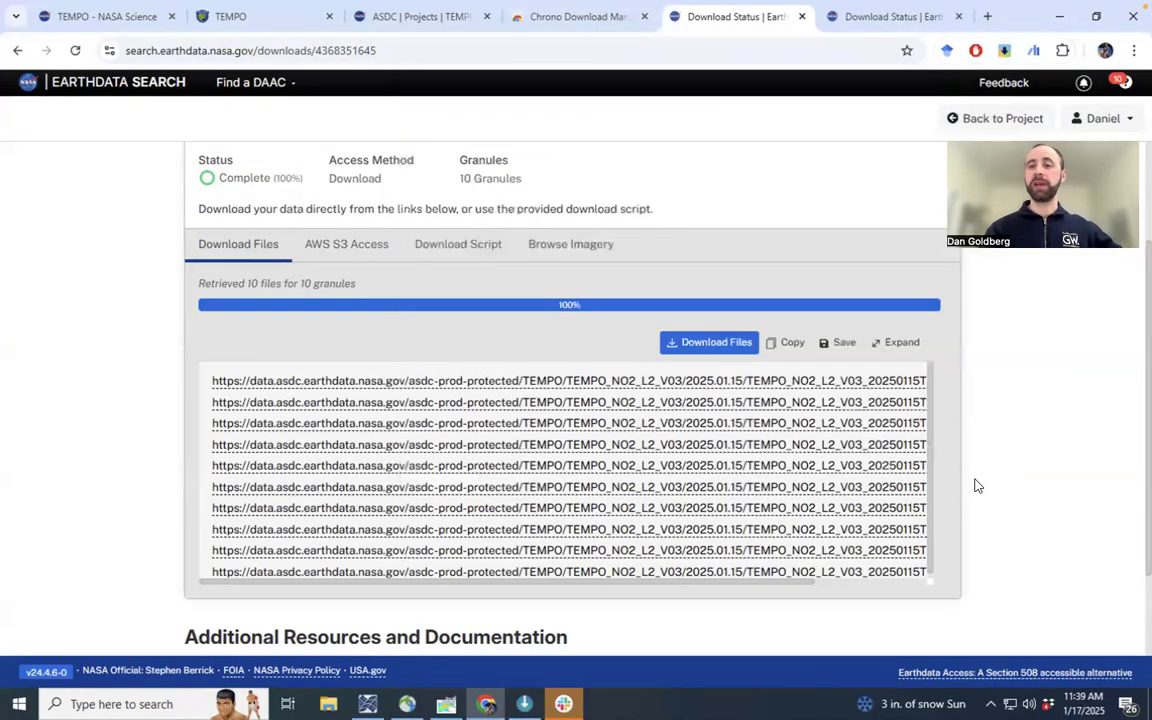
Open Download Status & History from the account menu, then view the earlier 99-granule order's status page
{"action": "left_click", "coordinate": [1127, 118]}
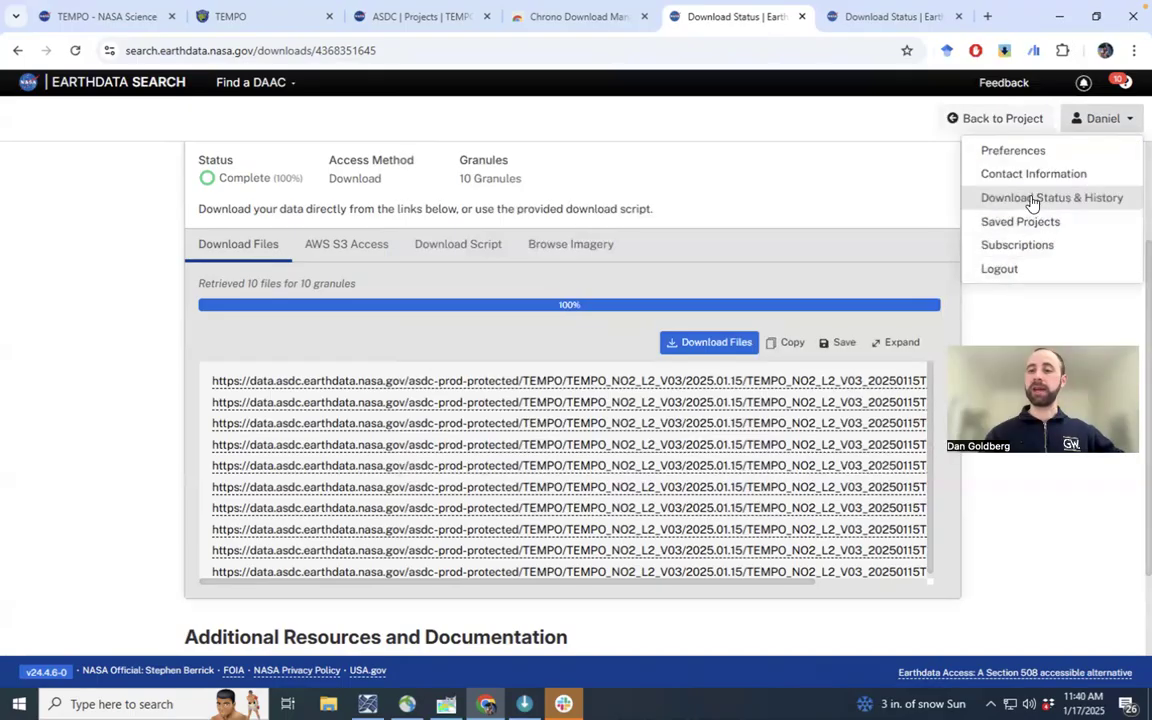
{"action": "left_click", "coordinate": [1033, 198]}
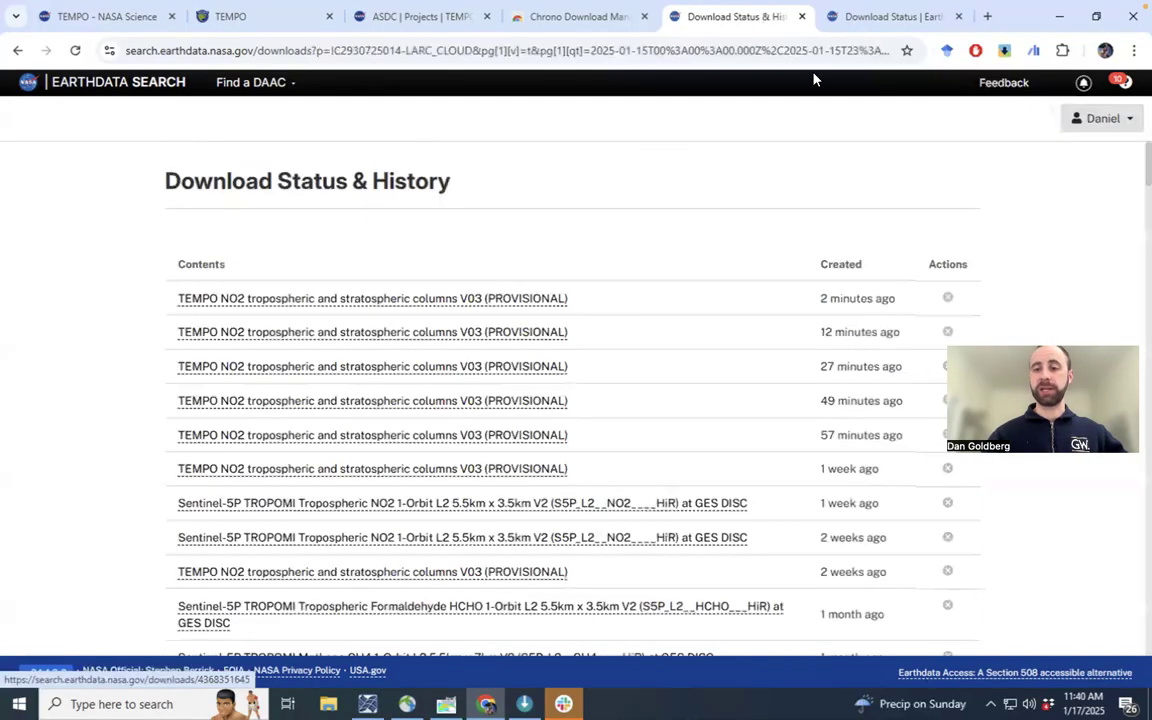
{"action": "left_click", "coordinate": [868, 22]}
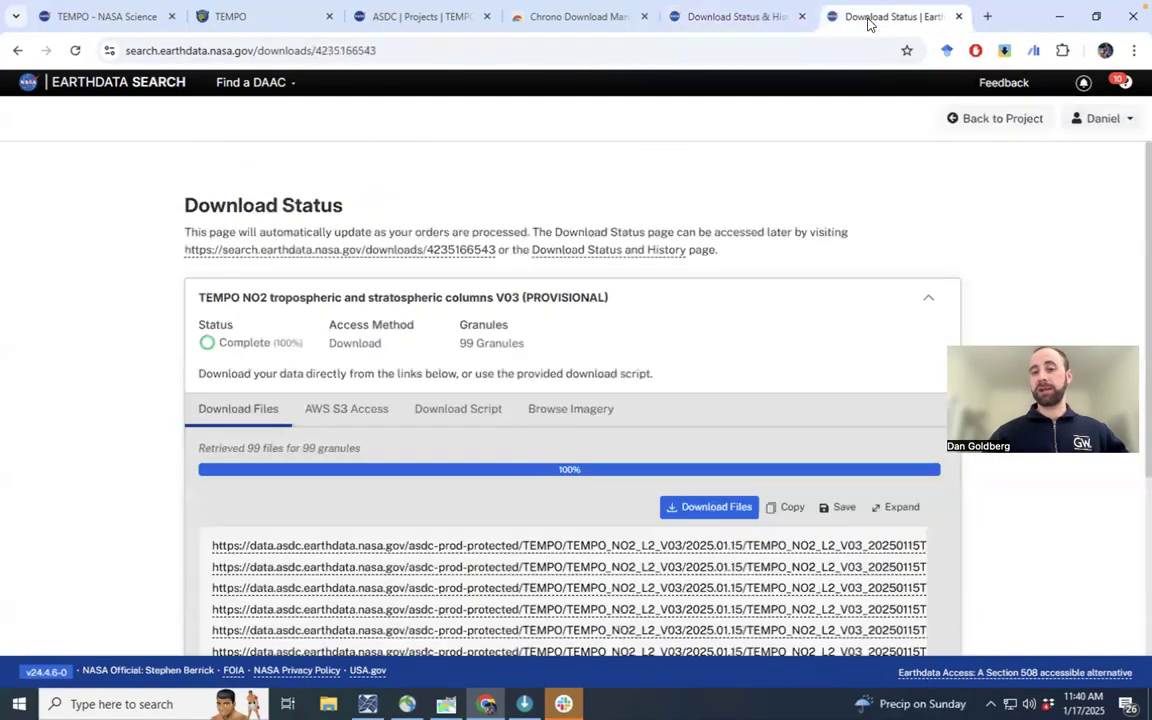
{"action": "scroll", "coordinate": [820, 383], "scroll_direction": "down", "scroll_amount": 1}
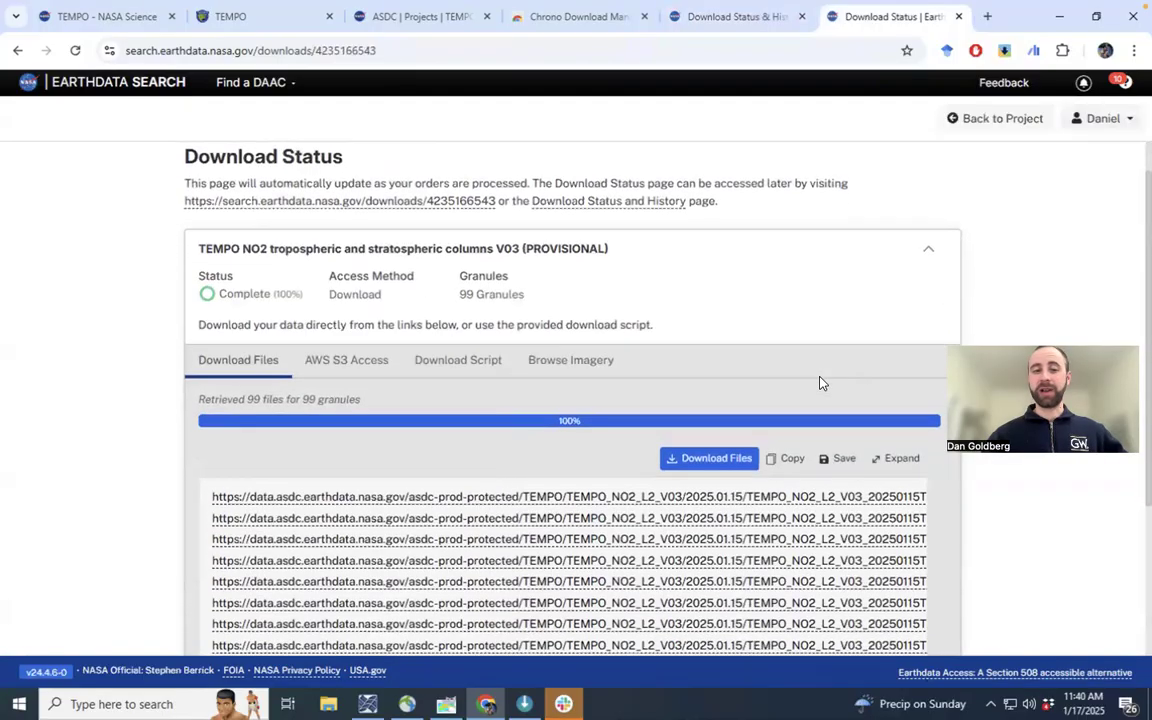